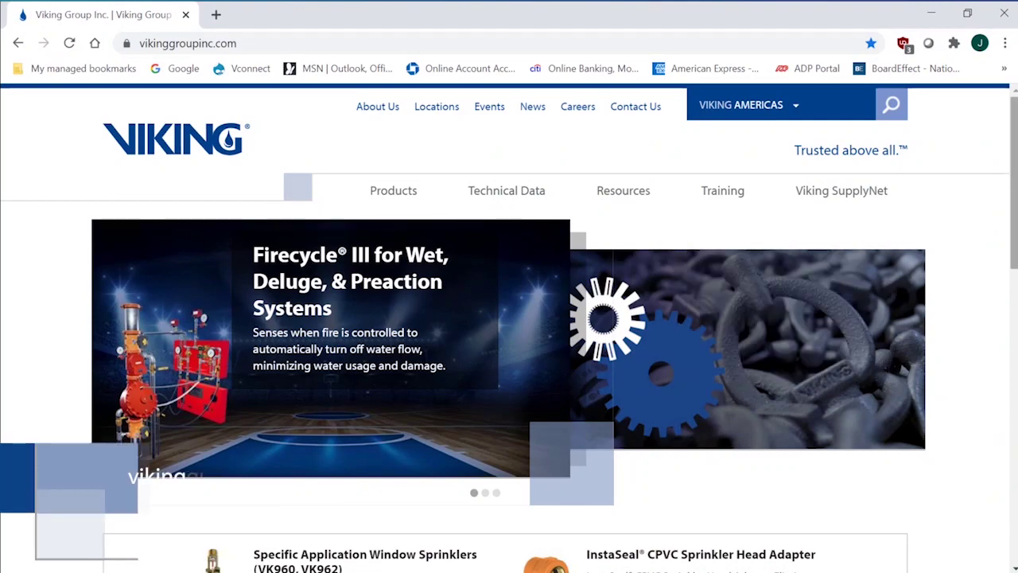
Step: Open the Sprinkler Selector from the quick links on the Viking home page
{"action": "left_click_drag", "start_coordinate": [1015, 142], "coordinate": [1014, 352]}
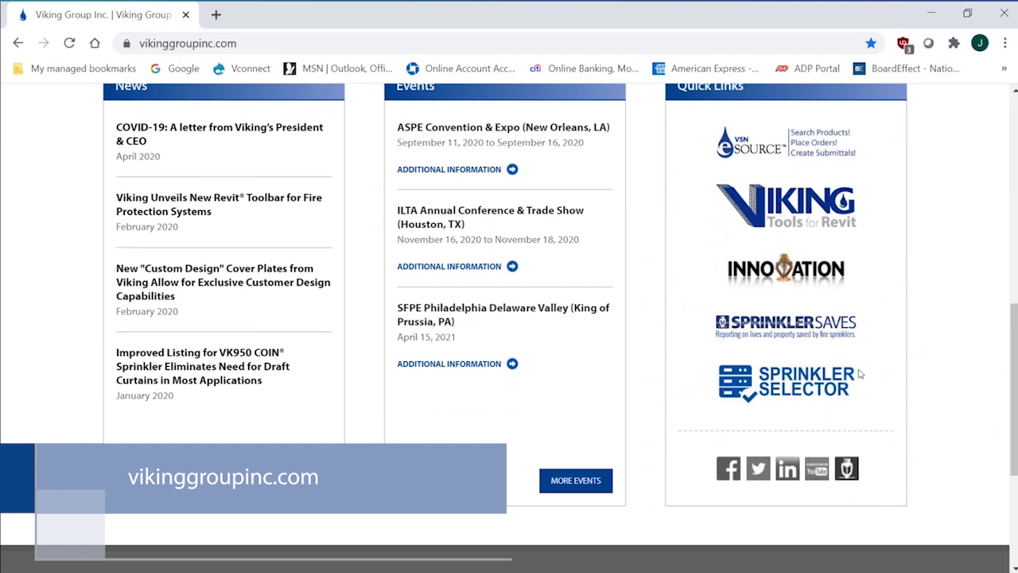
{"action": "left_click", "coordinate": [792, 380]}
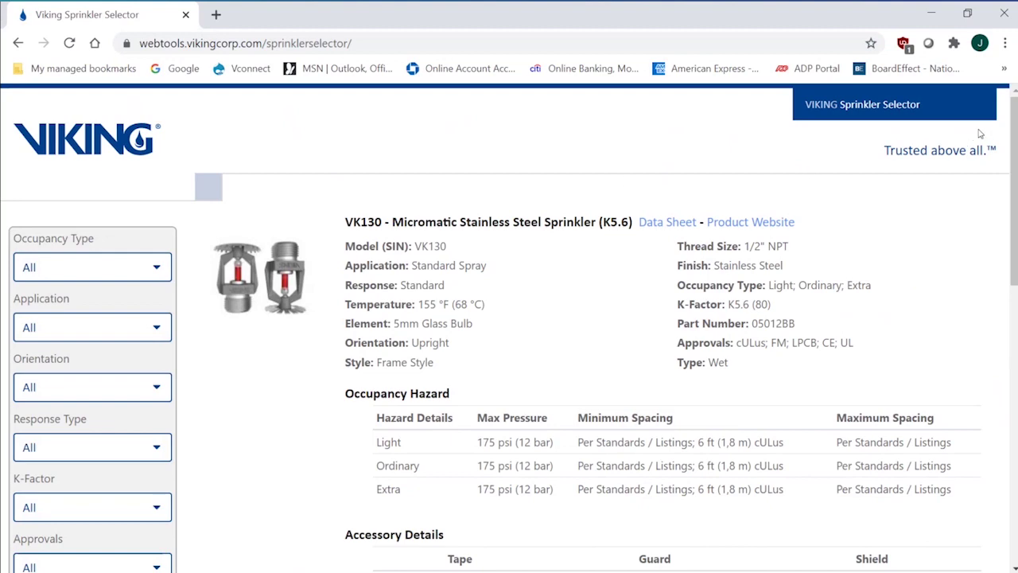
Step: Examine the default sprinkler's details, the available filters and the unfiltered product table
{"action": "mouse_move", "coordinate": [1013, 123]}
{"action": "left_mouse_down"}
{"action": "mouse_move", "coordinate": [1013, 211]}
{"action": "mouse_move", "coordinate": [1013, 121]}
{"action": "left_mouse_up"}
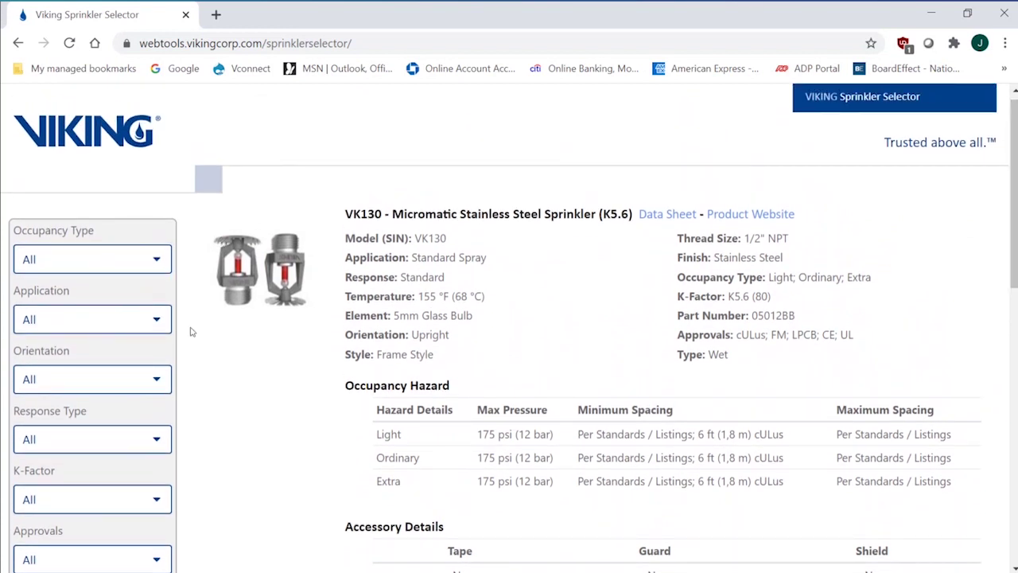
{"action": "mouse_move", "coordinate": [1015, 137]}
{"action": "left_mouse_down"}
{"action": "mouse_move", "coordinate": [1014, 409]}
{"action": "mouse_move", "coordinate": [1015, 117]}
{"action": "left_mouse_up"}
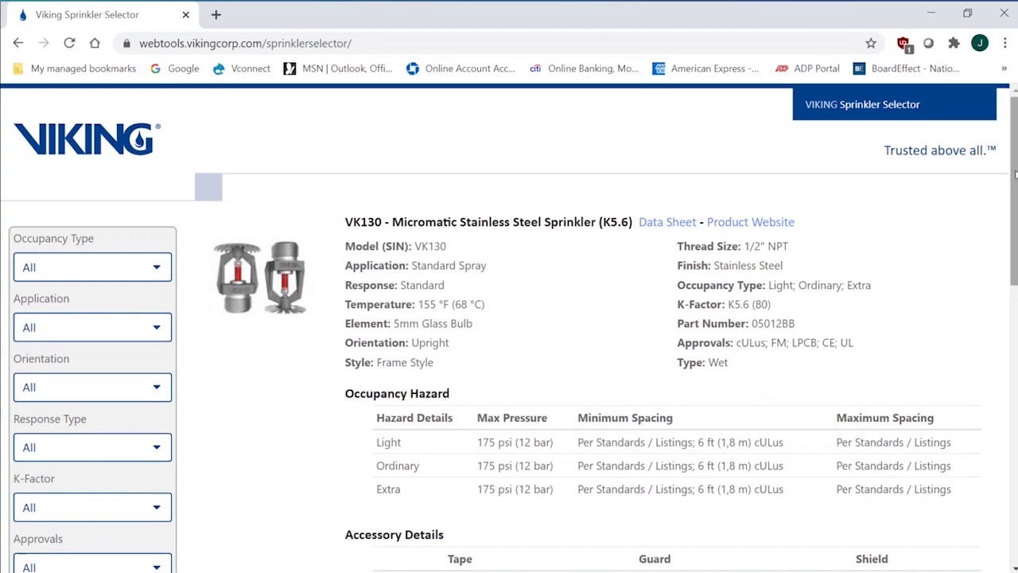
{"action": "left_click_drag", "start_coordinate": [1014, 174], "coordinate": [1014, 437]}
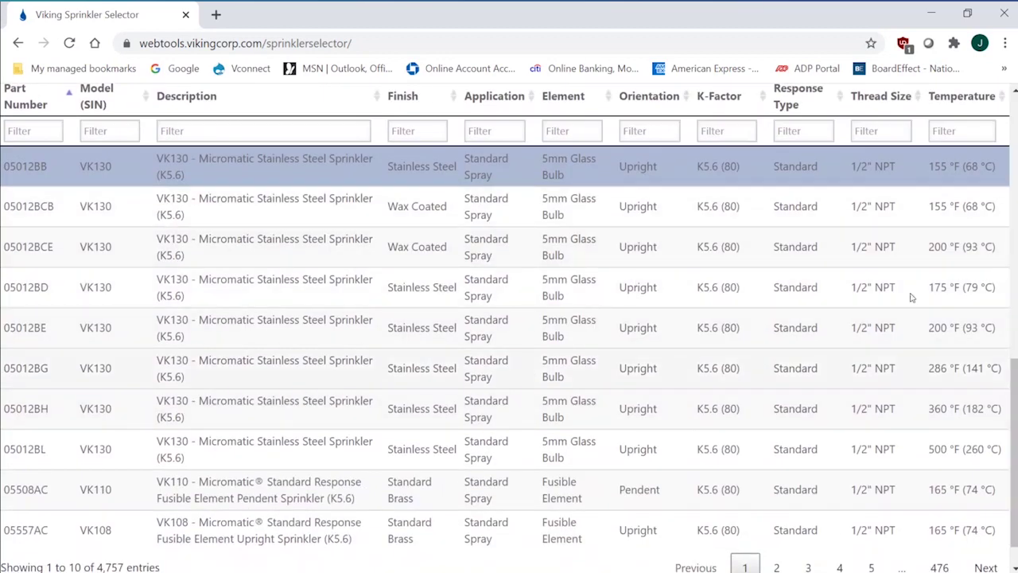
{"action": "left_click_drag", "start_coordinate": [1015, 380], "coordinate": [1014, 392]}
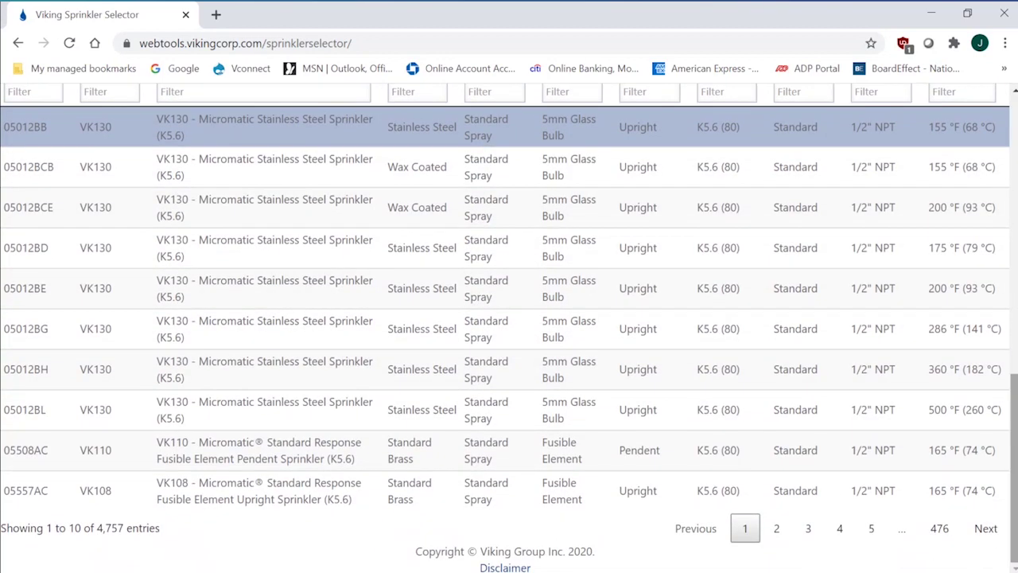
{"action": "left_click", "coordinate": [940, 536]}
{"action": "mouse_move", "coordinate": [1014, 408]}
{"action": "left_mouse_down"}
{"action": "mouse_move", "coordinate": [1015, 288]}
{"action": "mouse_move", "coordinate": [1015, 408]}
{"action": "left_mouse_up"}
{"action": "left_click_drag", "start_coordinate": [1013, 429], "coordinate": [1013, 294]}
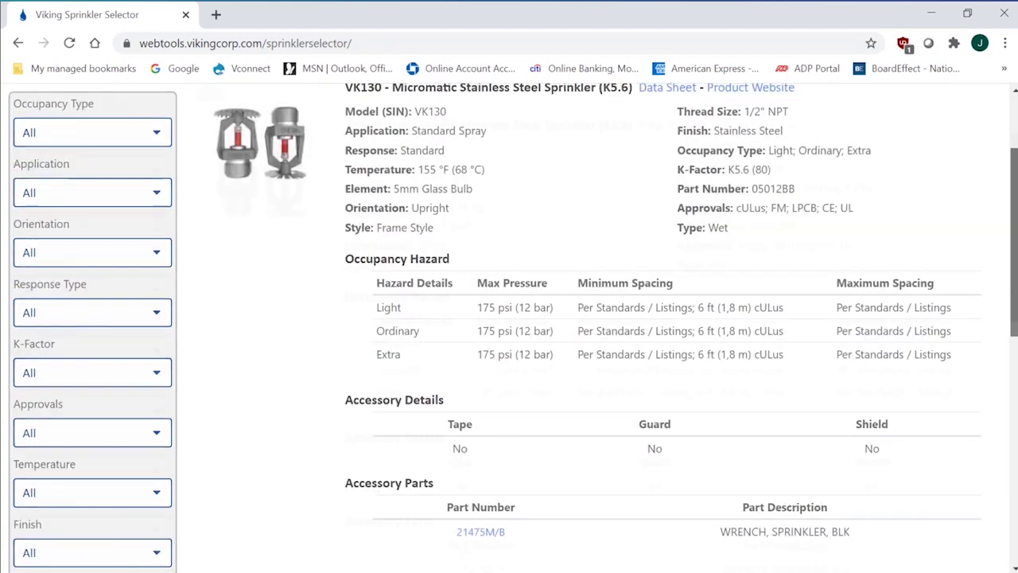
{"action": "scroll", "coordinate": [509, 326], "scroll_direction": "up", "scroll_amount": 2}
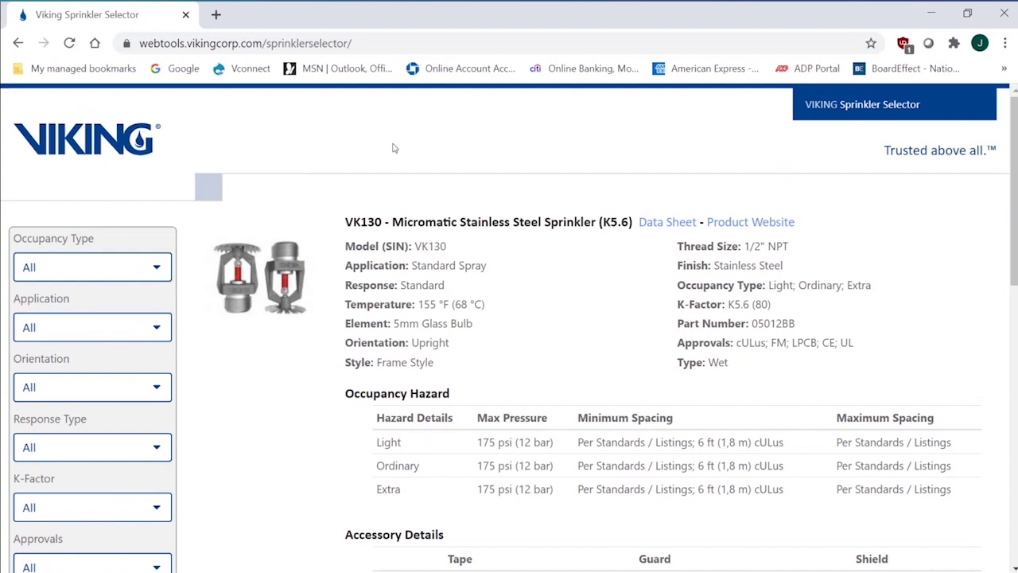
Step: Filter the sprinklers by the Residential occupancy type and review the resulting product table
{"action": "left_click", "coordinate": [154, 270]}
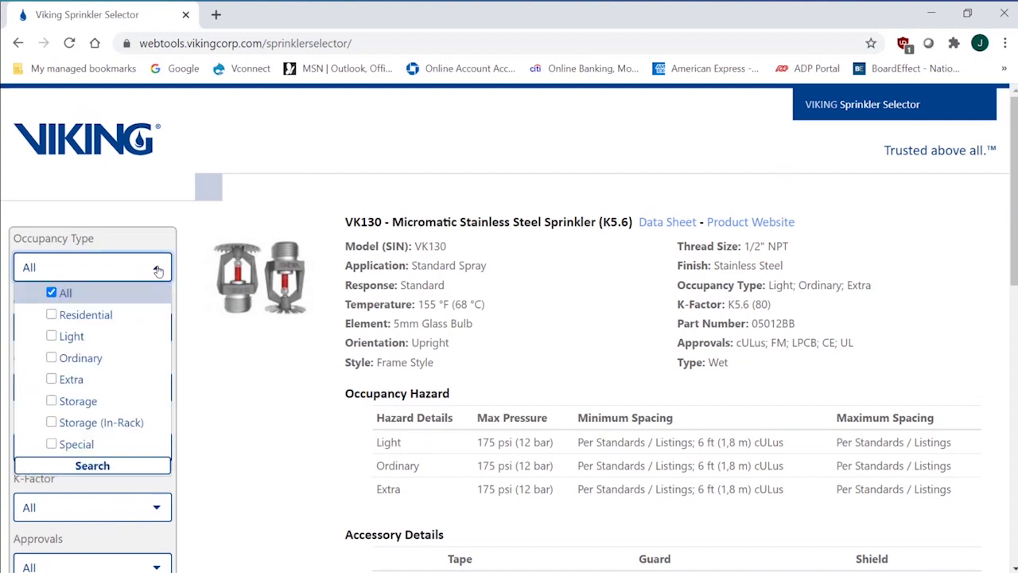
{"action": "left_click", "coordinate": [59, 316]}
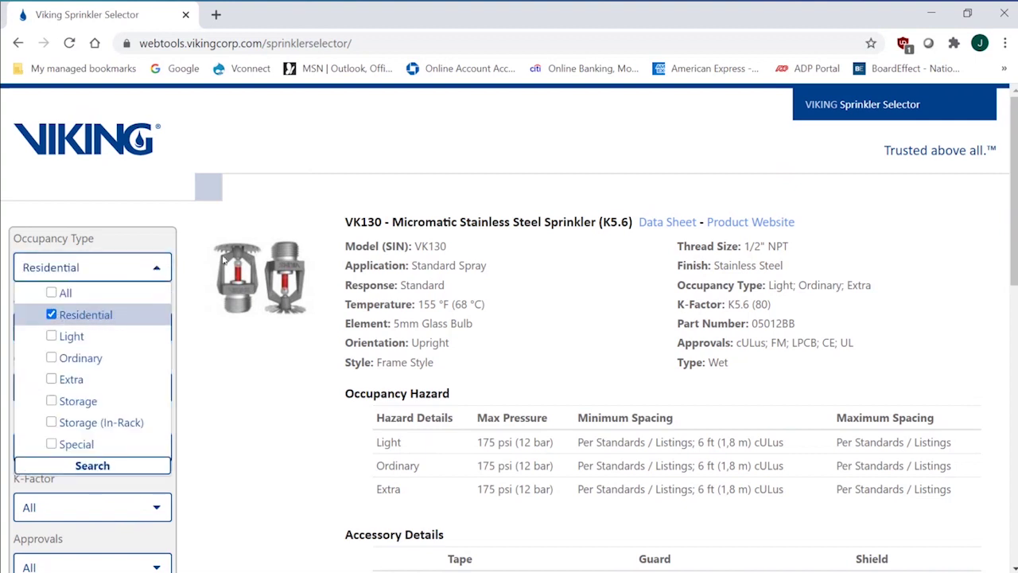
{"action": "left_click", "coordinate": [94, 468]}
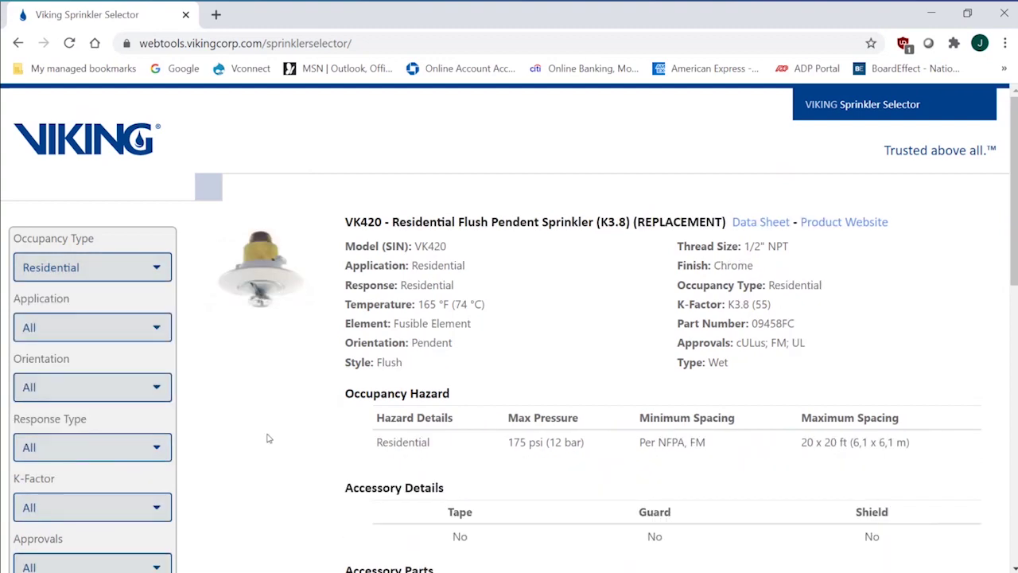
{"action": "left_click_drag", "start_coordinate": [1008, 141], "coordinate": [1015, 417]}
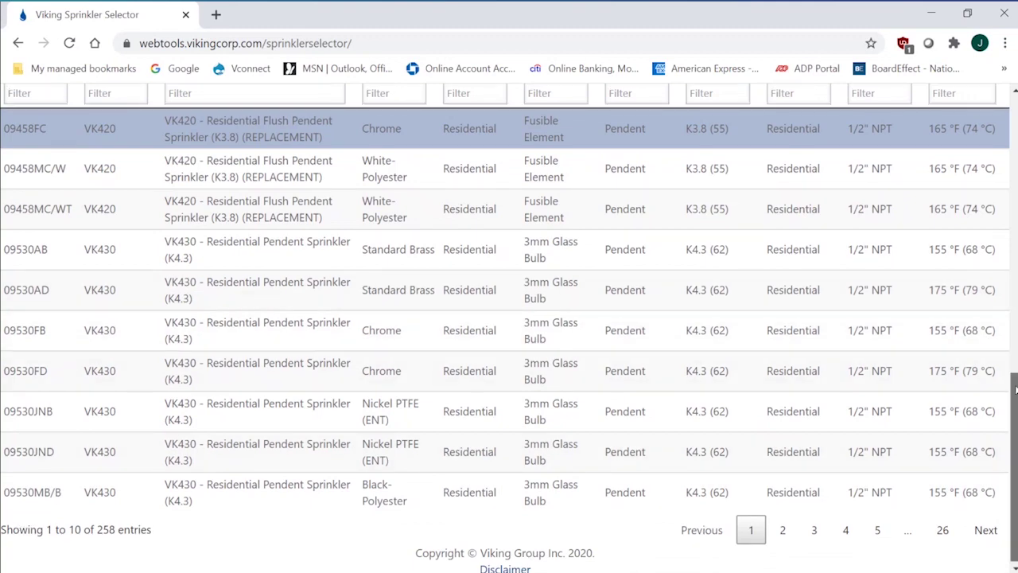
{"action": "scroll", "coordinate": [1015, 390], "scroll_direction": "up", "scroll_amount": 6}
{"action": "scroll", "coordinate": [1015, 318], "scroll_direction": "up", "scroll_amount": 3}
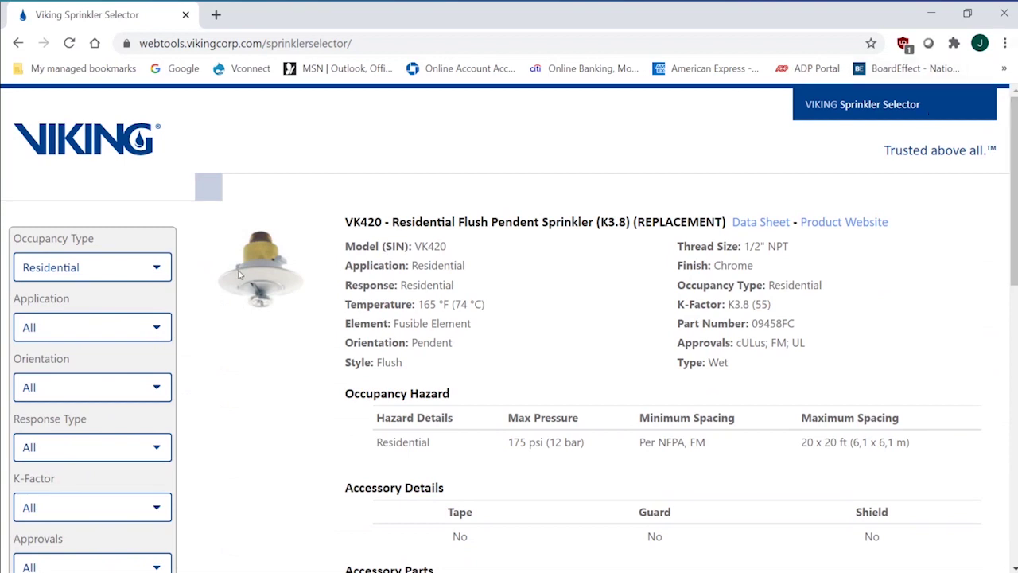
Step: Narrow the sprinkler search to the Residential application
{"action": "left_click", "coordinate": [162, 332]}
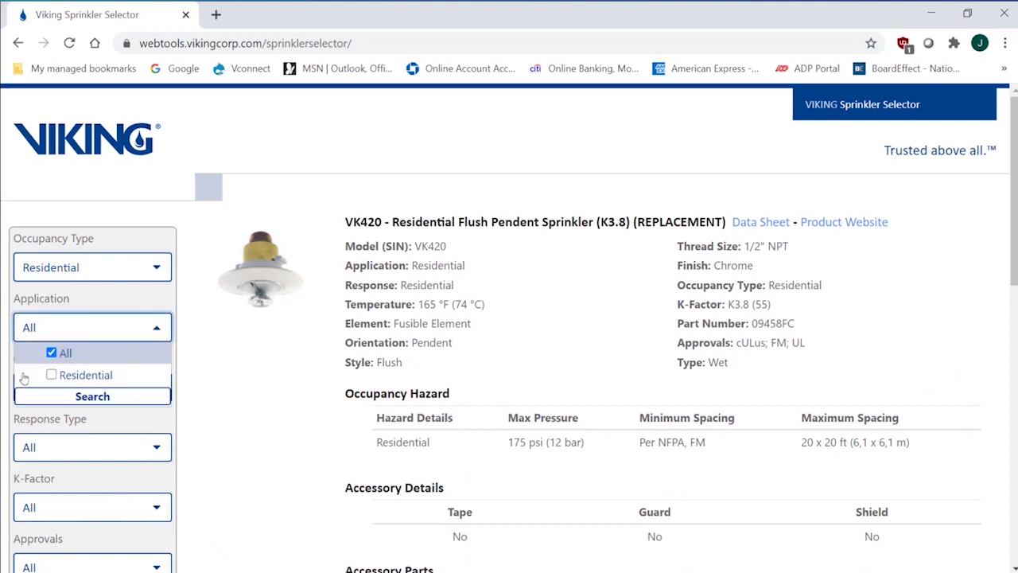
{"action": "left_click", "coordinate": [51, 375]}
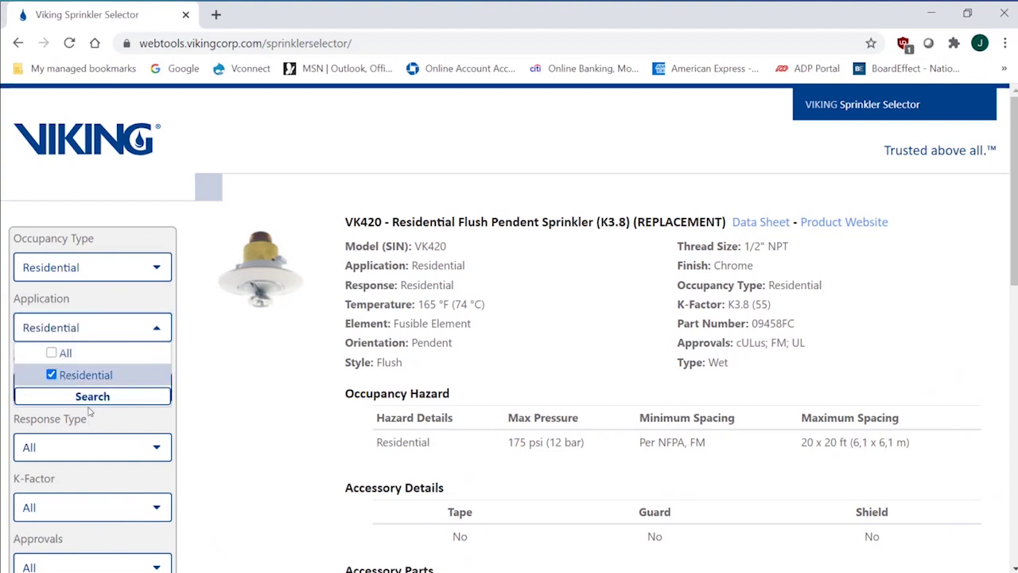
{"action": "left_click", "coordinate": [93, 397]}
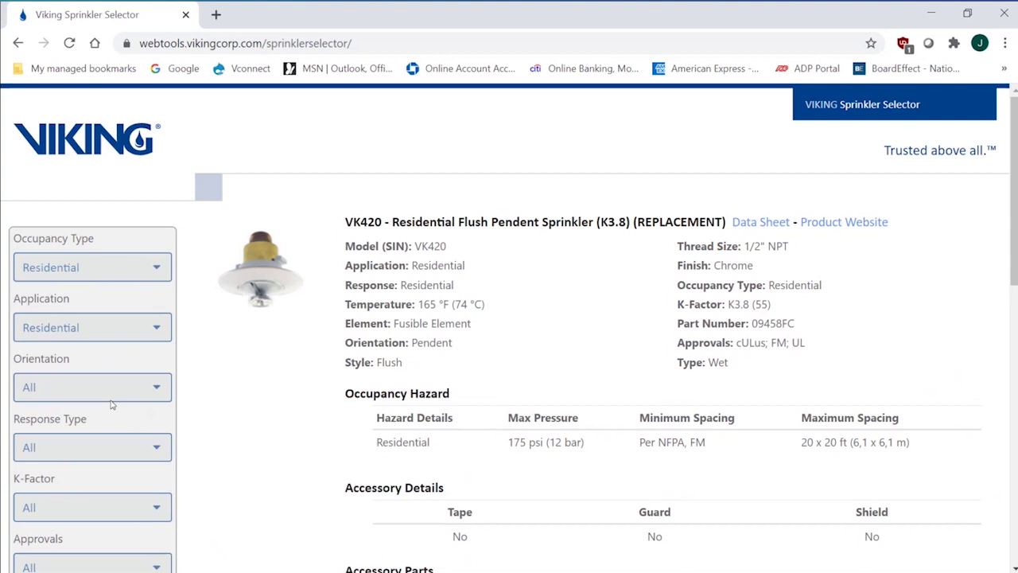
Step: Narrow the sprinkler search to the Pendent orientation and review the resulting product table
{"action": "left_click", "coordinate": [156, 391]}
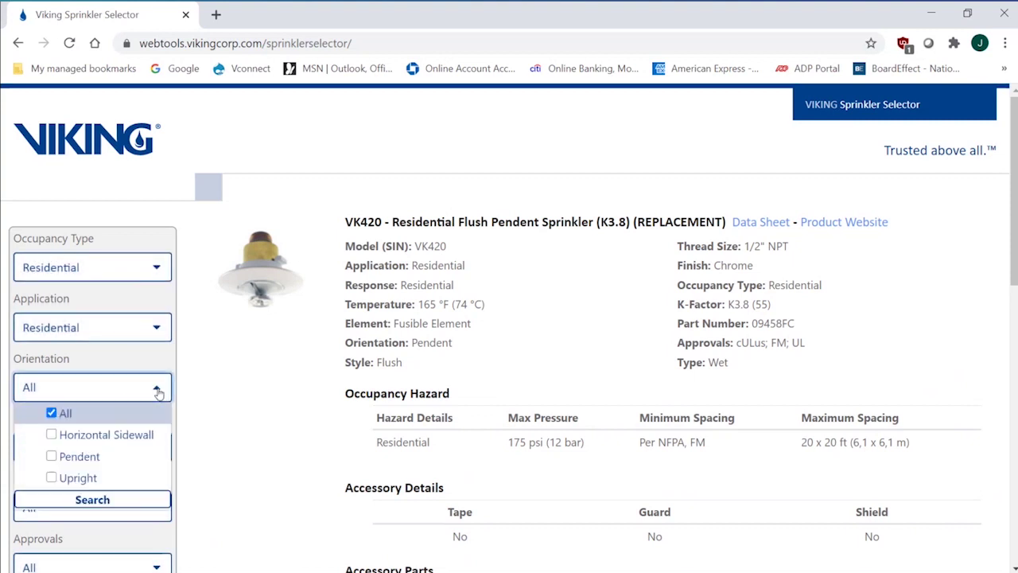
{"action": "left_click", "coordinate": [52, 457]}
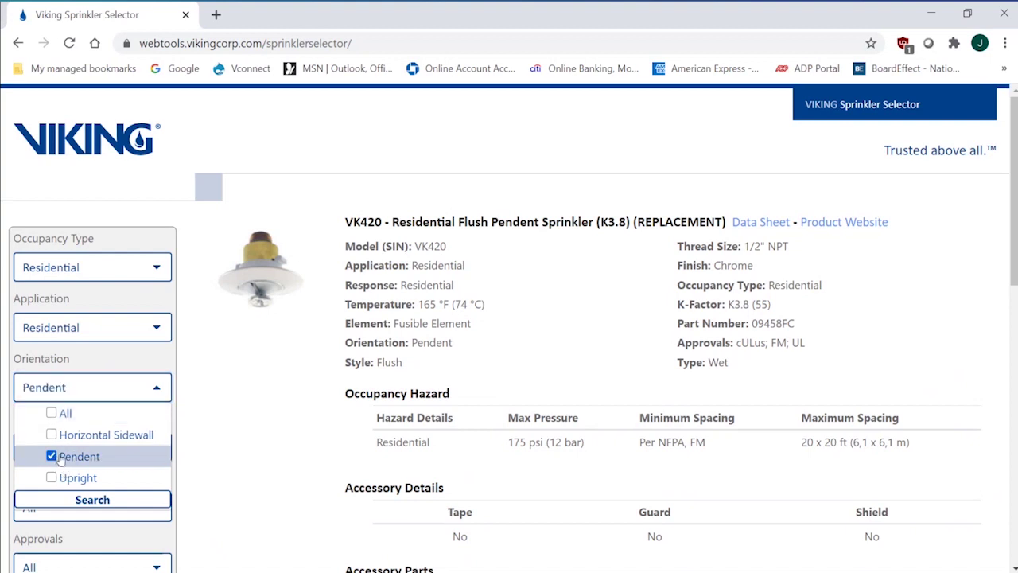
{"action": "left_click", "coordinate": [95, 500]}
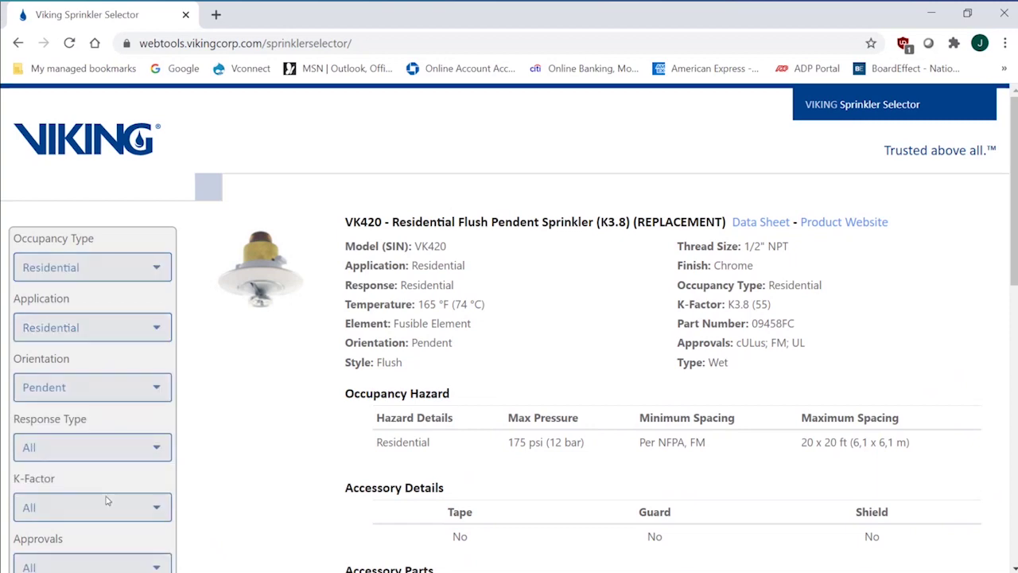
{"action": "left_click_drag", "start_coordinate": [1015, 183], "coordinate": [1010, 495]}
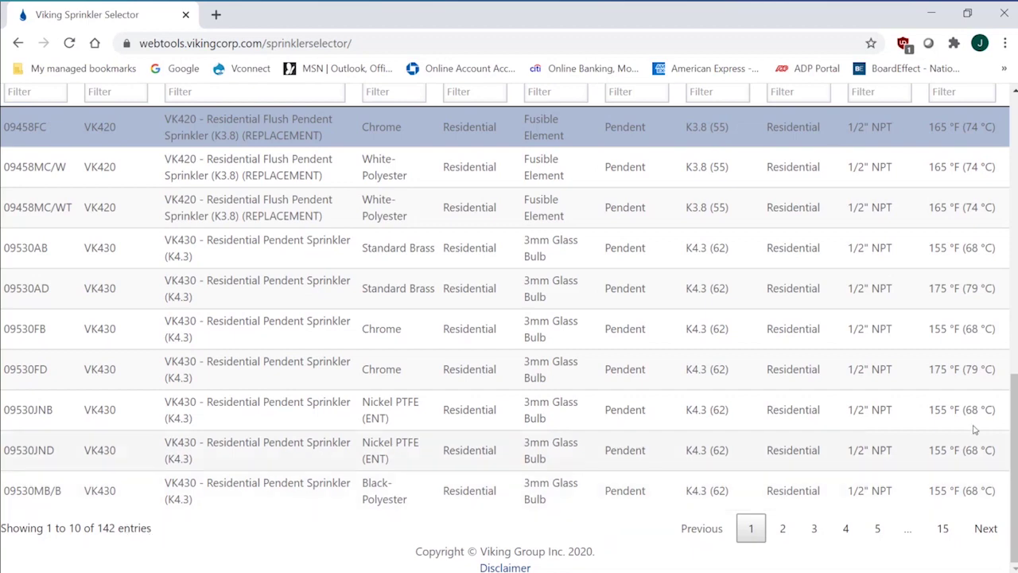
{"action": "left_click_drag", "start_coordinate": [1013, 429], "coordinate": [1013, 188]}
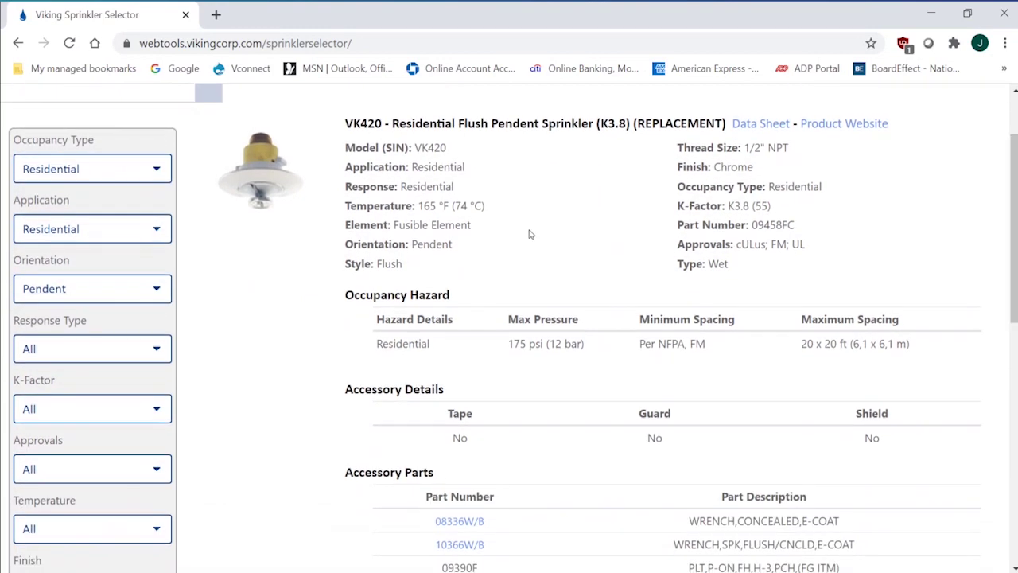
Step: Narrow the sprinkler search to the Residential response type and check the K-Factor options without choosing one
{"action": "left_click", "coordinate": [157, 352]}
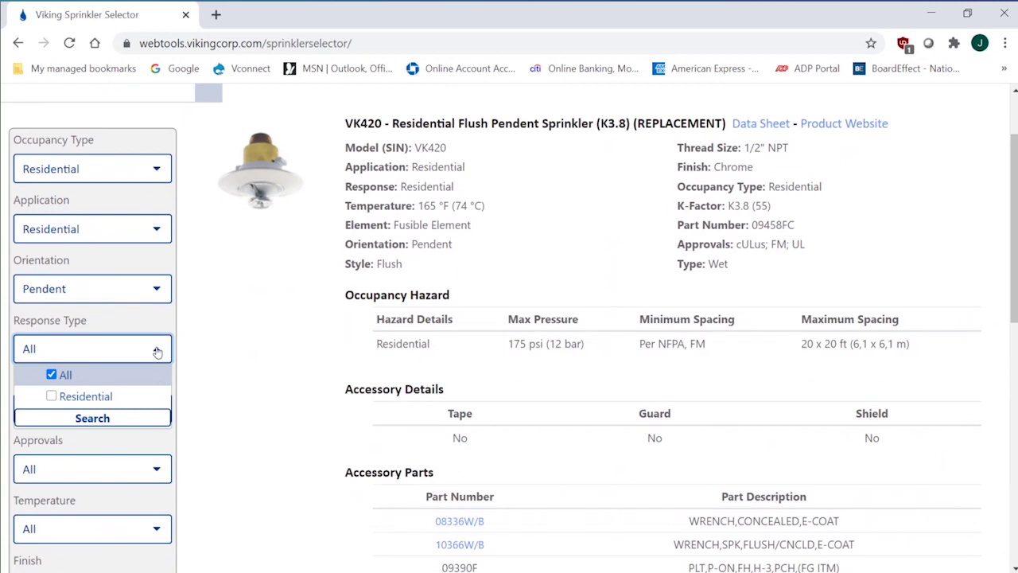
{"action": "left_click", "coordinate": [53, 397]}
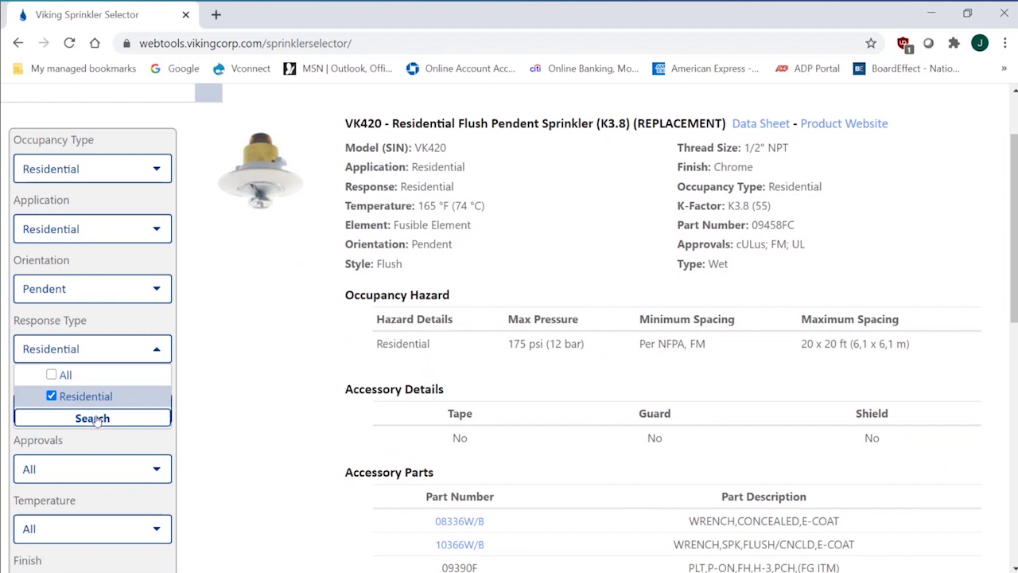
{"action": "left_click", "coordinate": [90, 420]}
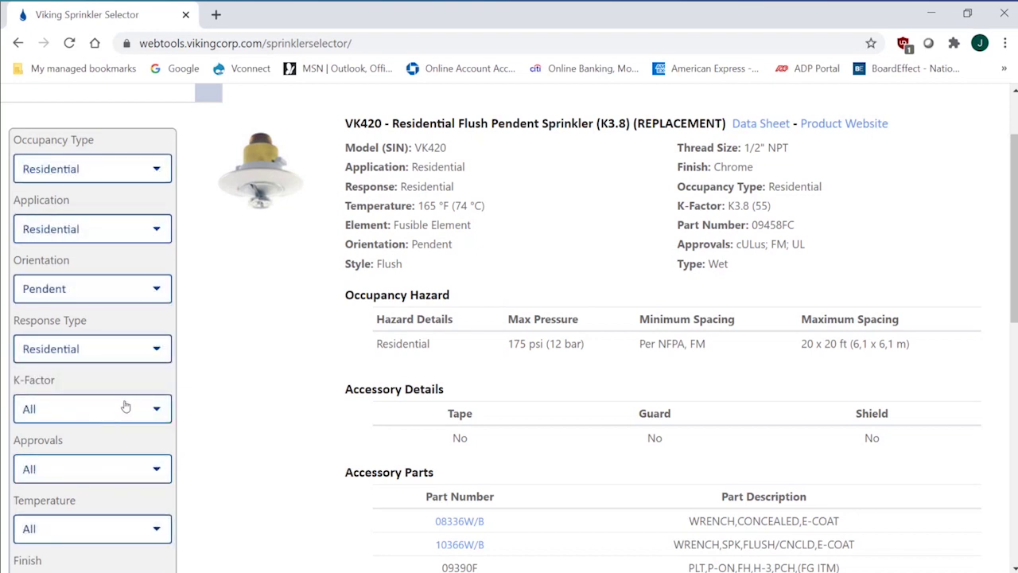
{"action": "left_click", "coordinate": [157, 411]}
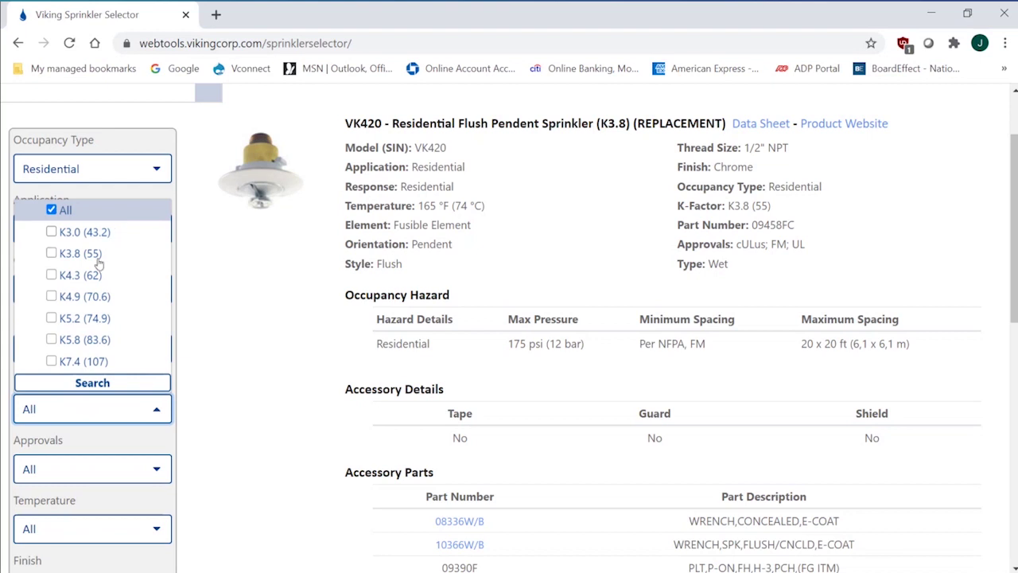
{"action": "left_click", "coordinate": [245, 312]}
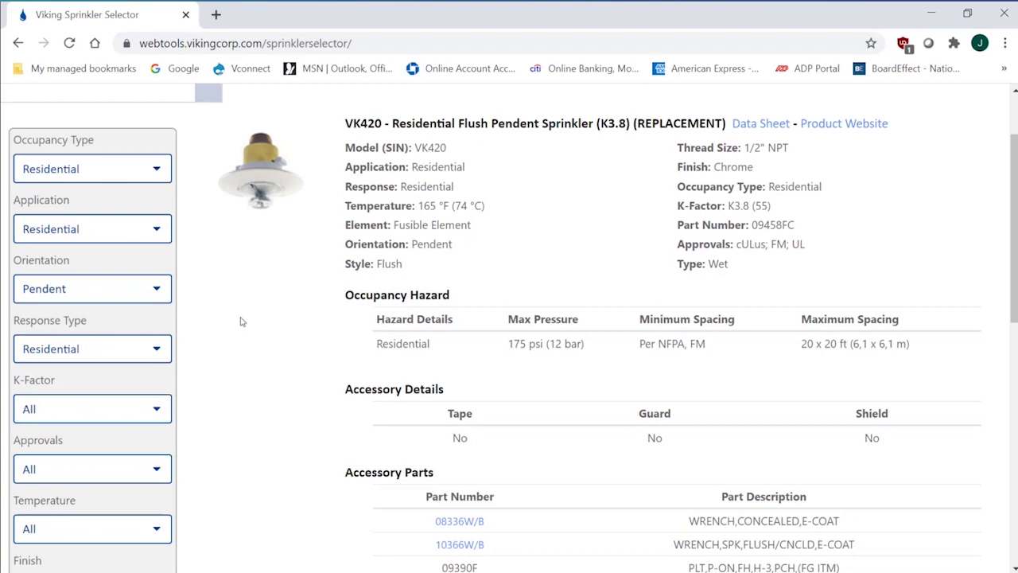
Step: Narrow the sprinkler search to FM approvals and review the resulting product table
{"action": "scroll", "coordinate": [245, 319], "scroll_direction": "down", "scroll_amount": 3}
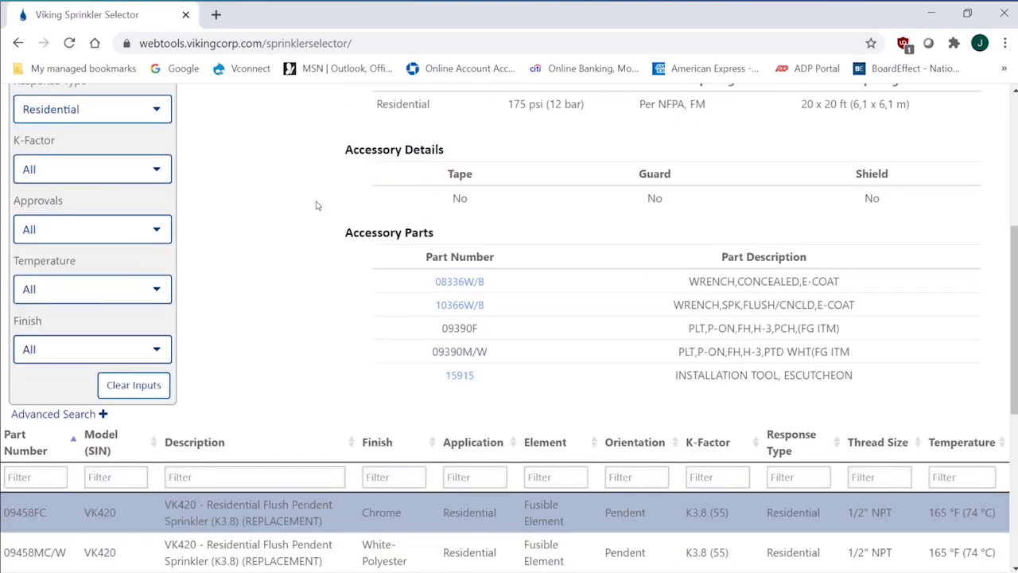
{"action": "left_click", "coordinate": [157, 231]}
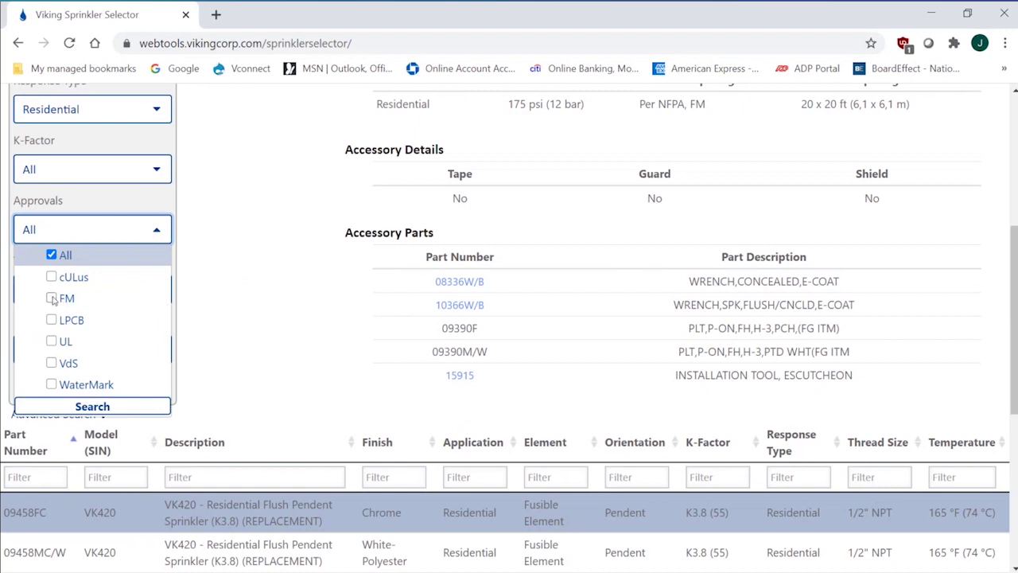
{"action": "left_click", "coordinate": [52, 299]}
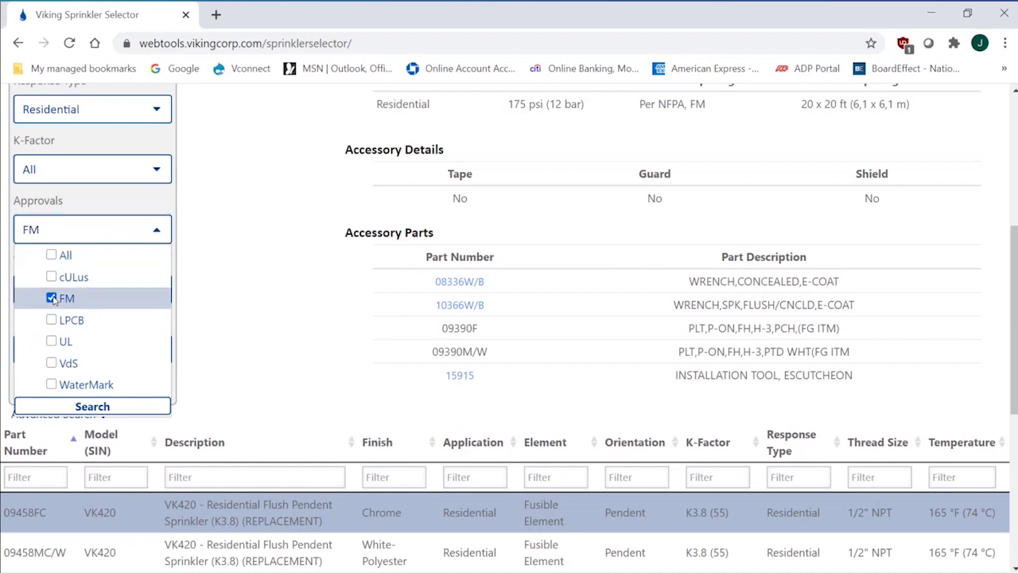
{"action": "left_click", "coordinate": [92, 406]}
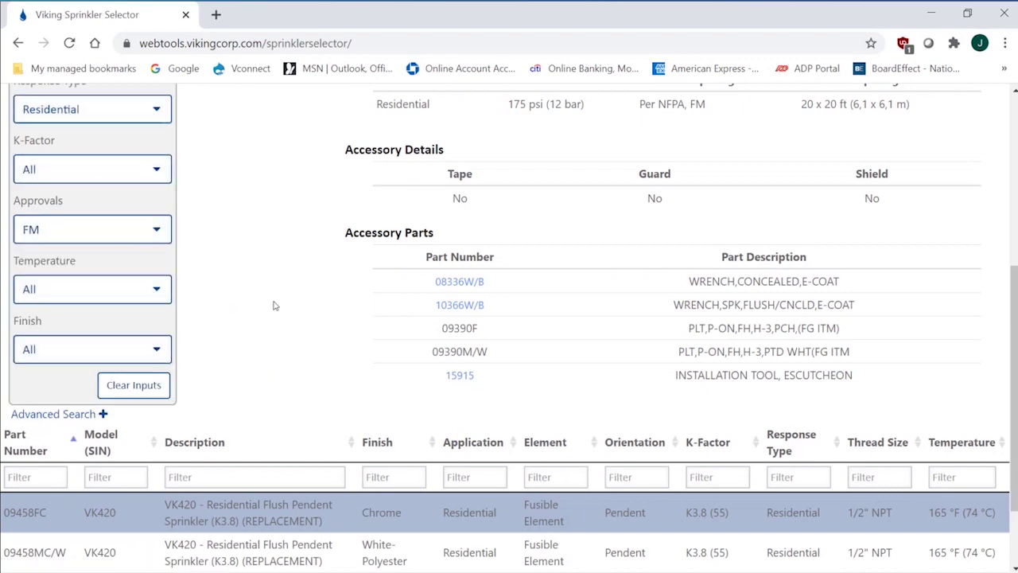
{"action": "scroll", "coordinate": [608, 312], "scroll_direction": "down", "scroll_amount": 2}
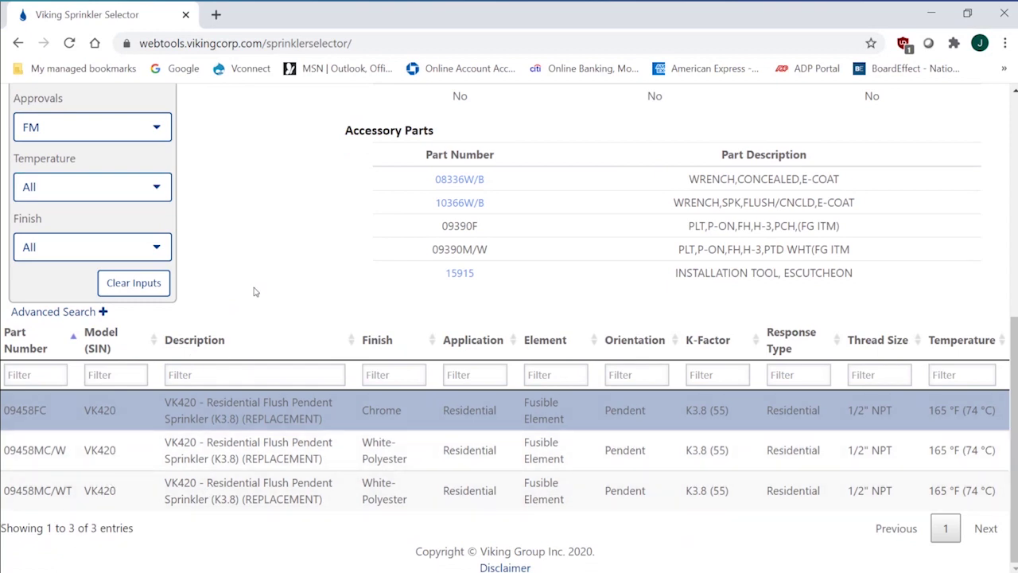
{"action": "left_click_drag", "start_coordinate": [1013, 371], "coordinate": [1011, 199]}
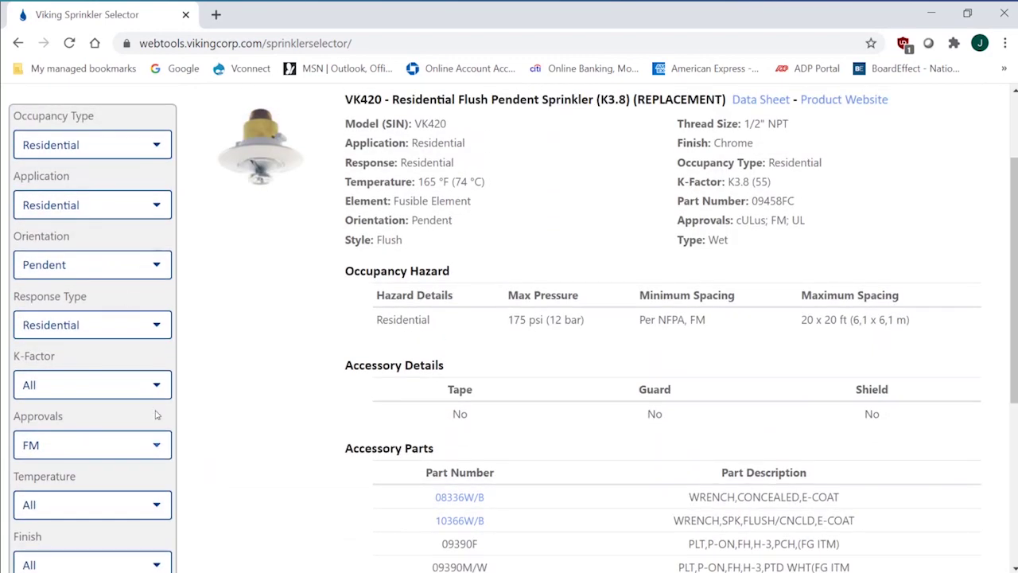
Step: Reset the Approvals filter from FM to All and rerun the search
{"action": "left_click", "coordinate": [159, 447]}
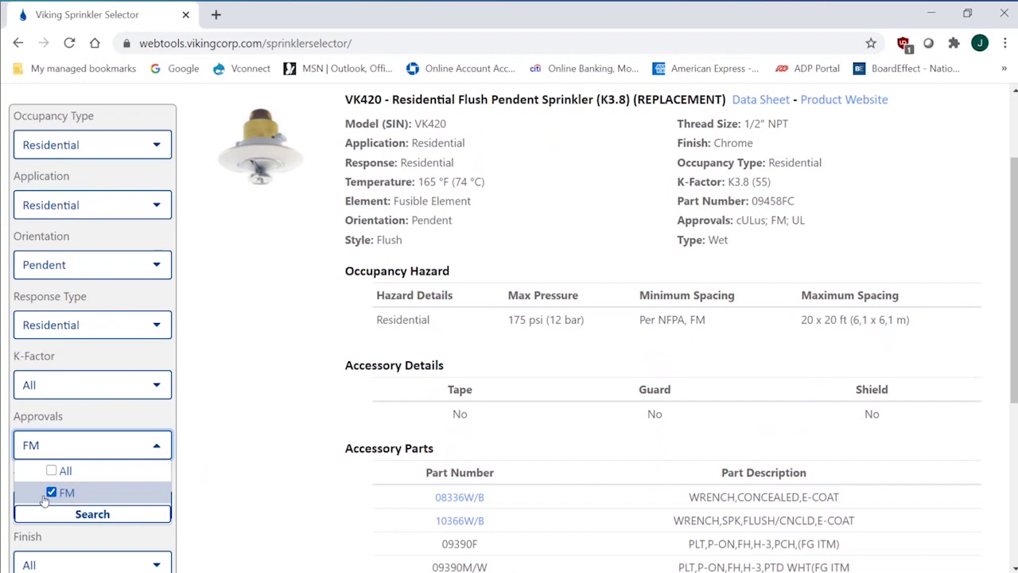
{"action": "left_click", "coordinate": [52, 493]}
{"action": "left_click", "coordinate": [58, 472]}
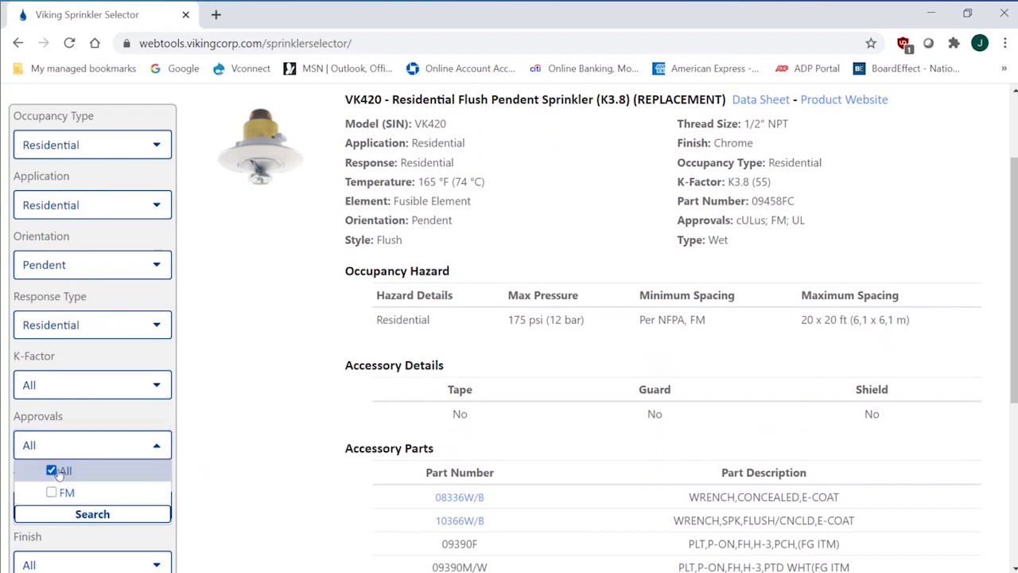
{"action": "left_click", "coordinate": [92, 514]}
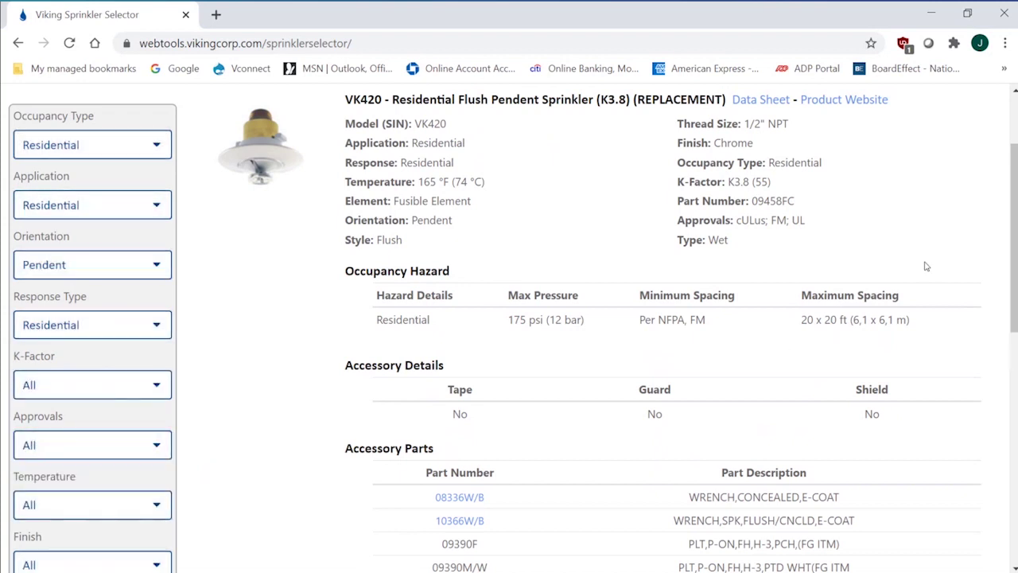
Step: Review the product table, narrow the sprinkler search to the 175 °F (79 °C) temperature rating, and check the resulting table
{"action": "left_click_drag", "start_coordinate": [1014, 239], "coordinate": [1014, 467]}
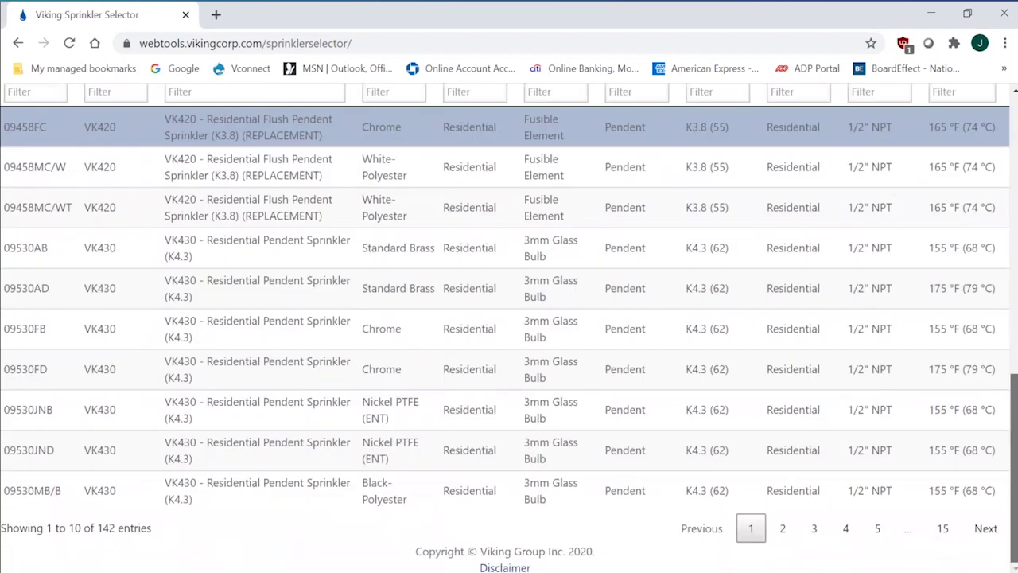
{"action": "scroll", "coordinate": [1008, 455], "scroll_direction": "up", "scroll_amount": 10}
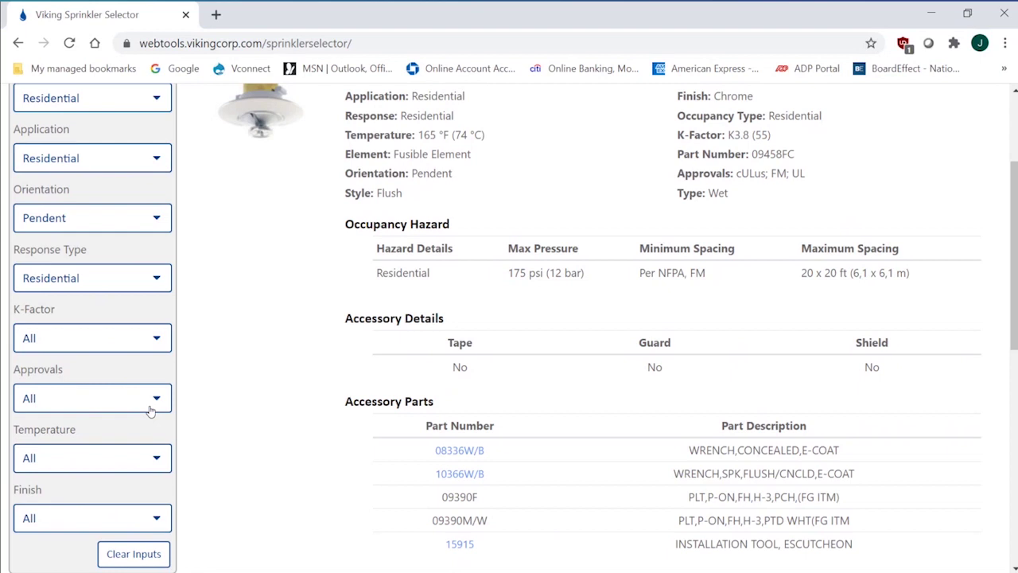
{"action": "left_click", "coordinate": [158, 458]}
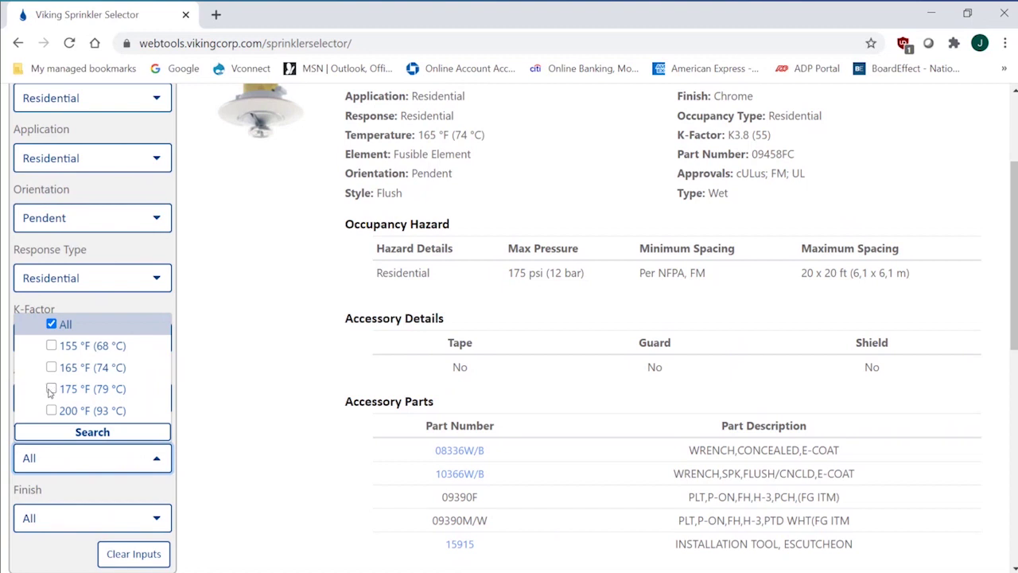
{"action": "left_click", "coordinate": [52, 389]}
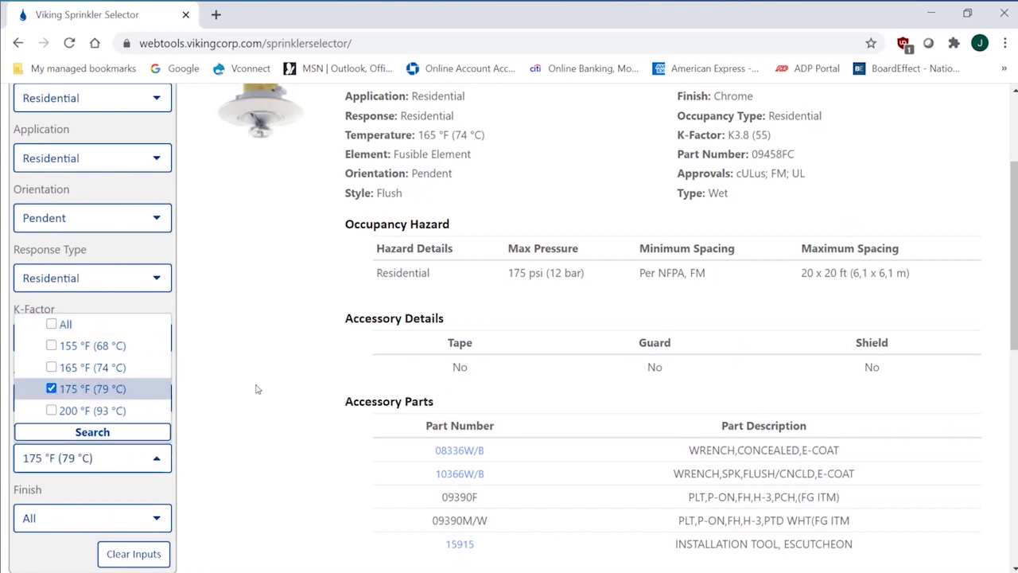
{"action": "left_click", "coordinate": [124, 433]}
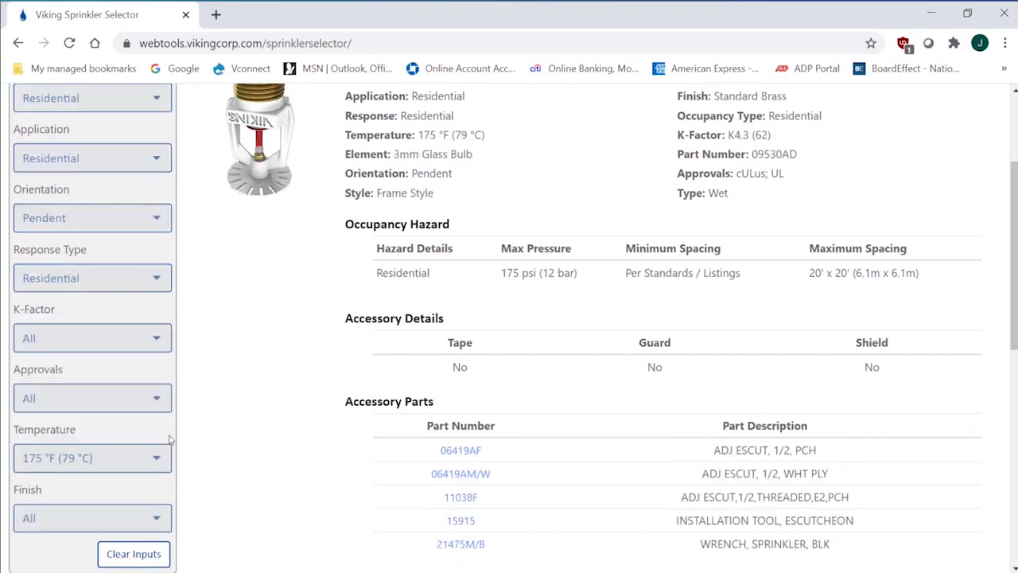
{"action": "left_click_drag", "start_coordinate": [1014, 255], "coordinate": [1014, 468]}
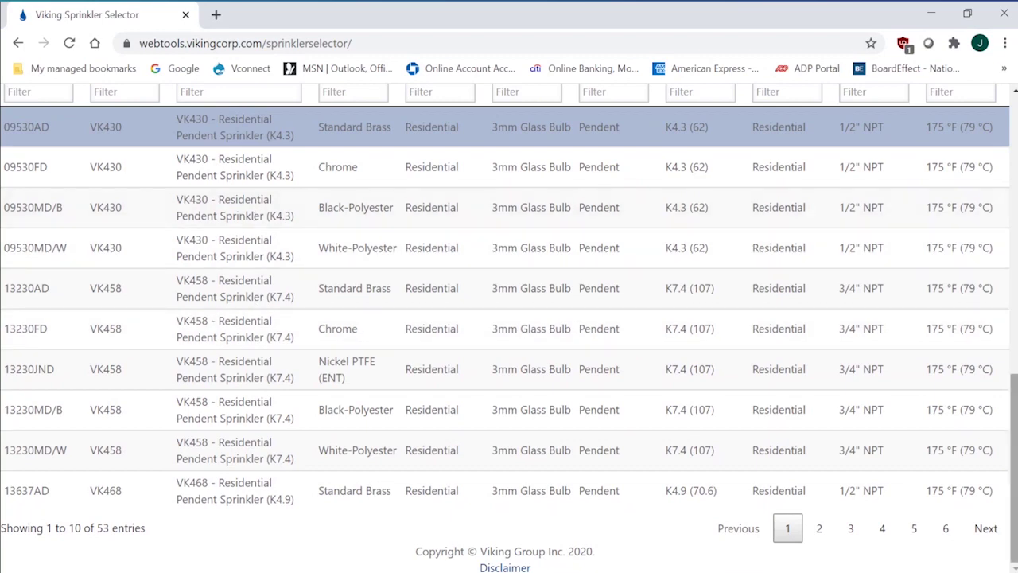
Step: Narrow the sprinkler search to the White-Polyester finish and review the resulting product table
{"action": "left_click_drag", "start_coordinate": [1014, 416], "coordinate": [1007, 339]}
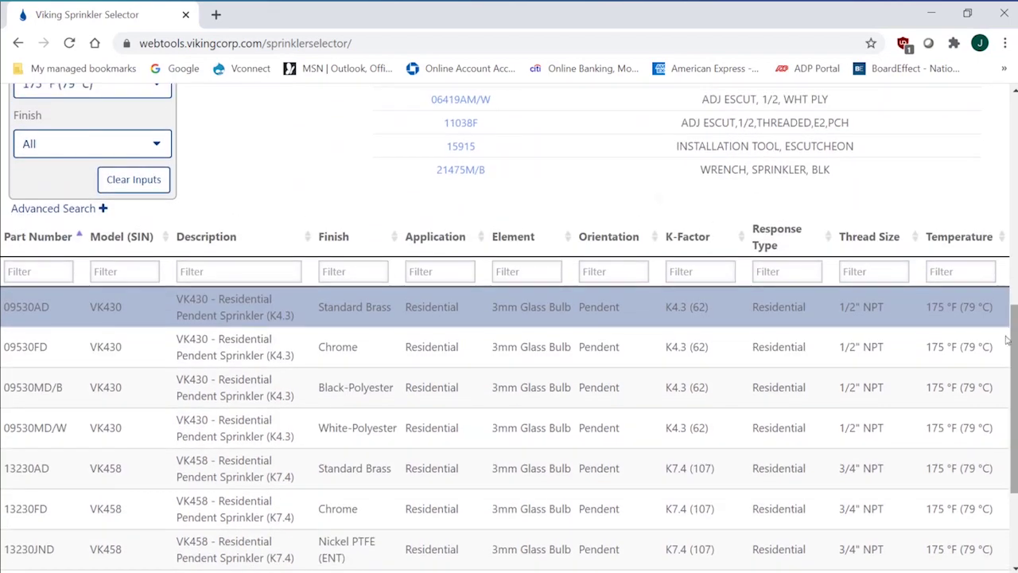
{"action": "left_click", "coordinate": [157, 146]}
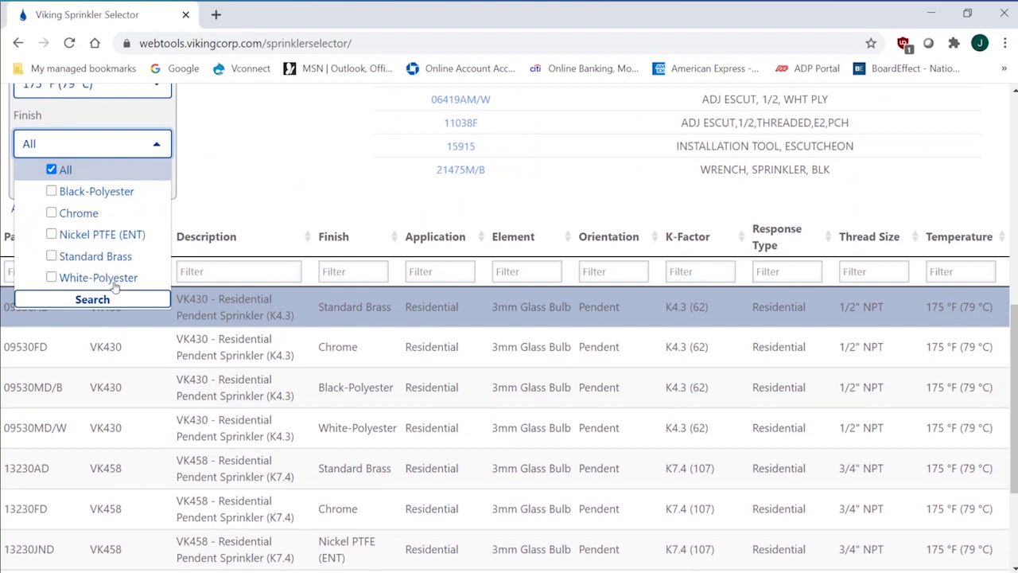
{"action": "left_click", "coordinate": [56, 278]}
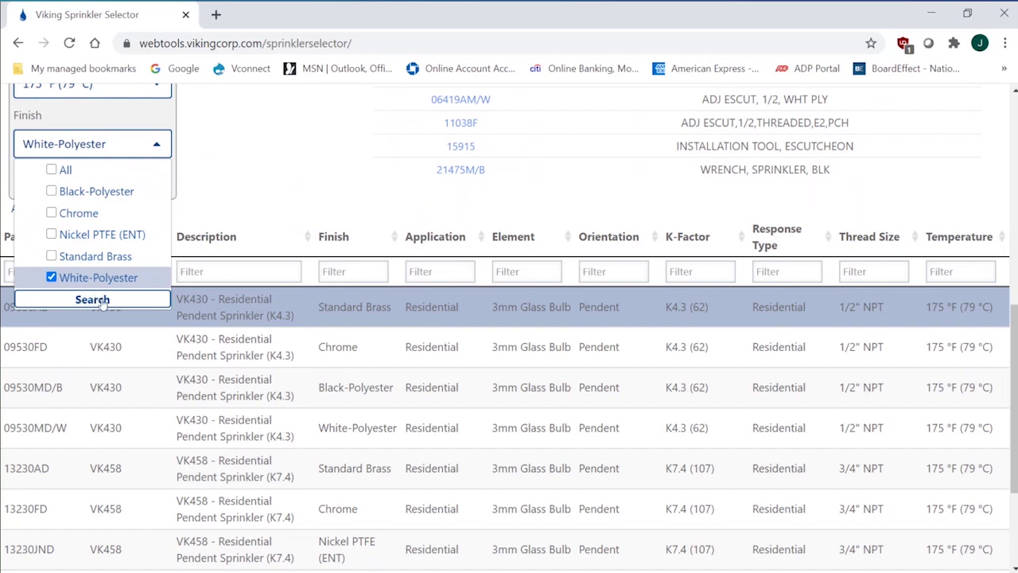
{"action": "left_click", "coordinate": [92, 300]}
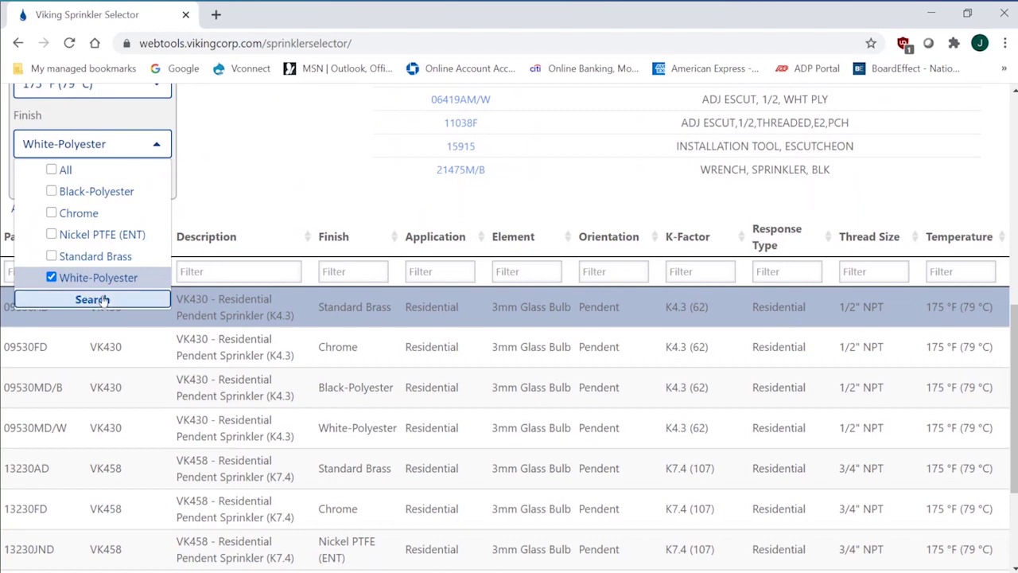
{"action": "scroll", "coordinate": [352, 205], "scroll_direction": "down", "scroll_amount": 1}
{"action": "scroll", "coordinate": [352, 205], "scroll_direction": "down", "scroll_amount": 2}
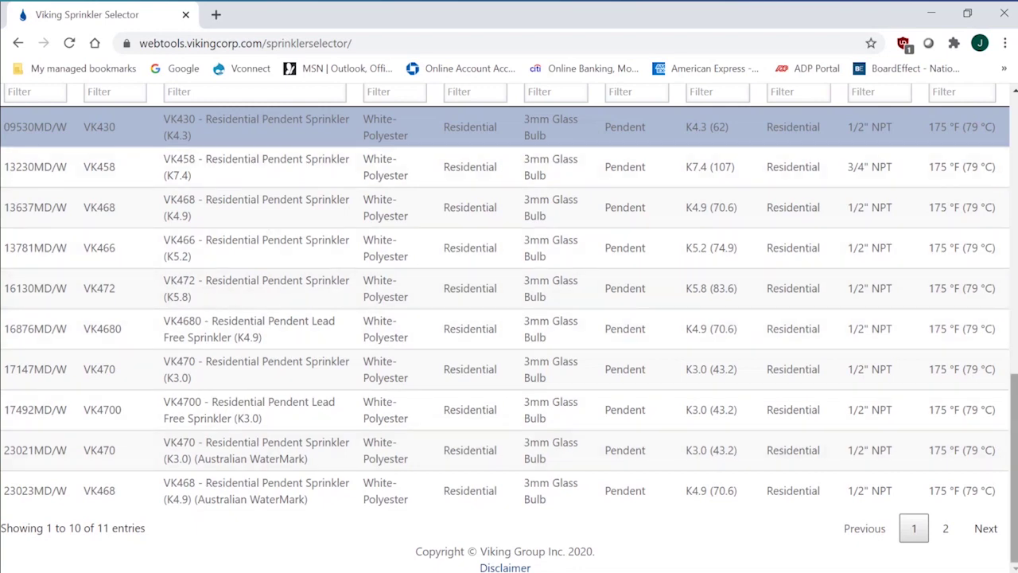
Step: Reset the Orientation filter from Pendent to All, rerun the search and check which orientations are offered
{"action": "scroll", "coordinate": [1014, 429], "scroll_direction": "up", "scroll_amount": 7}
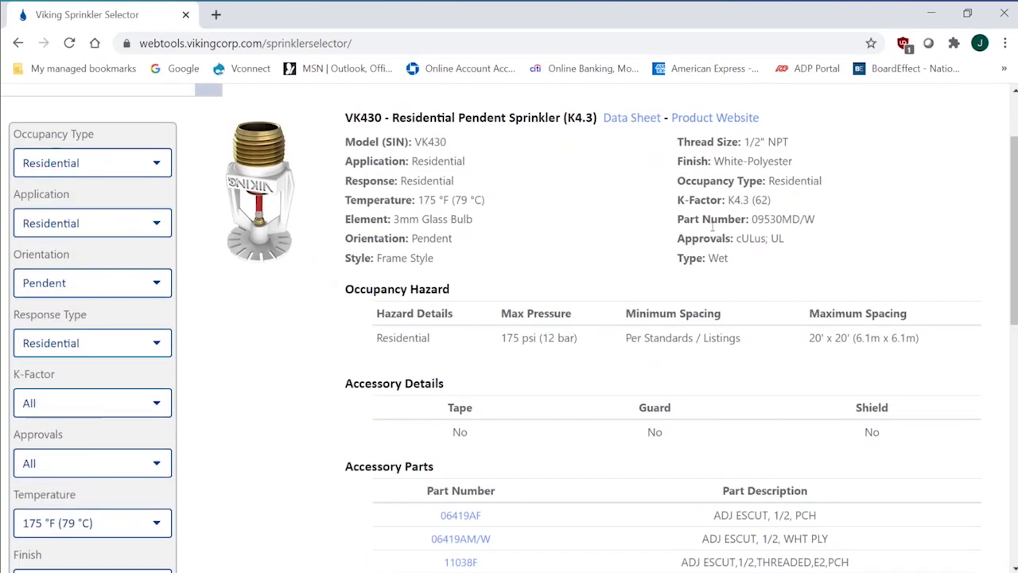
{"action": "left_click", "coordinate": [159, 284]}
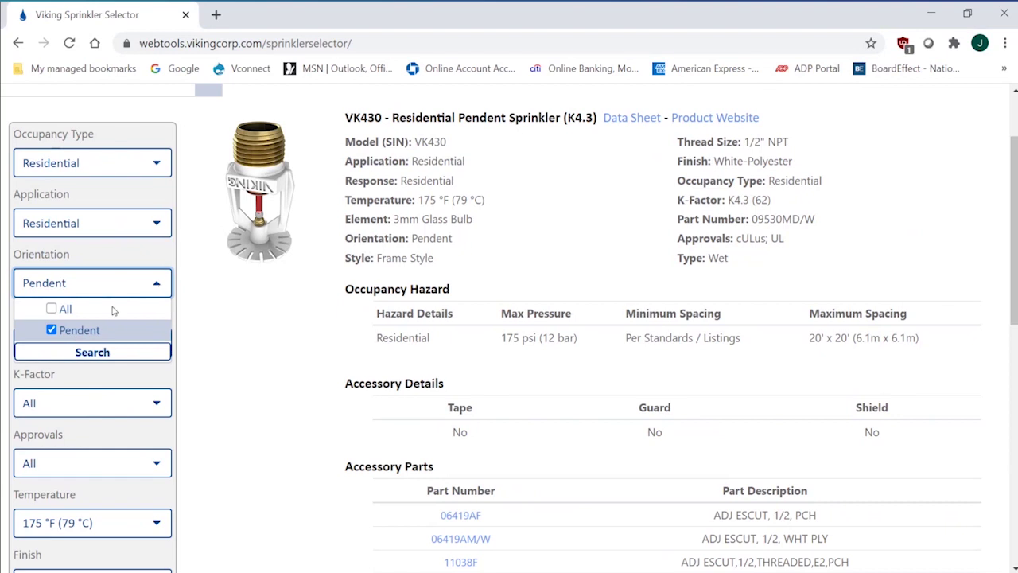
{"action": "left_click", "coordinate": [60, 309]}
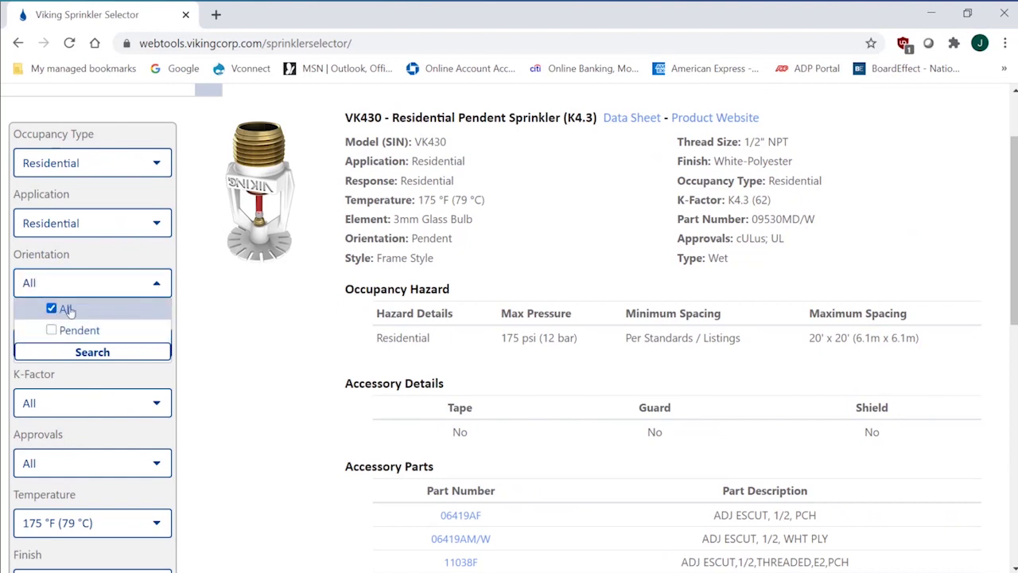
{"action": "left_click", "coordinate": [108, 353]}
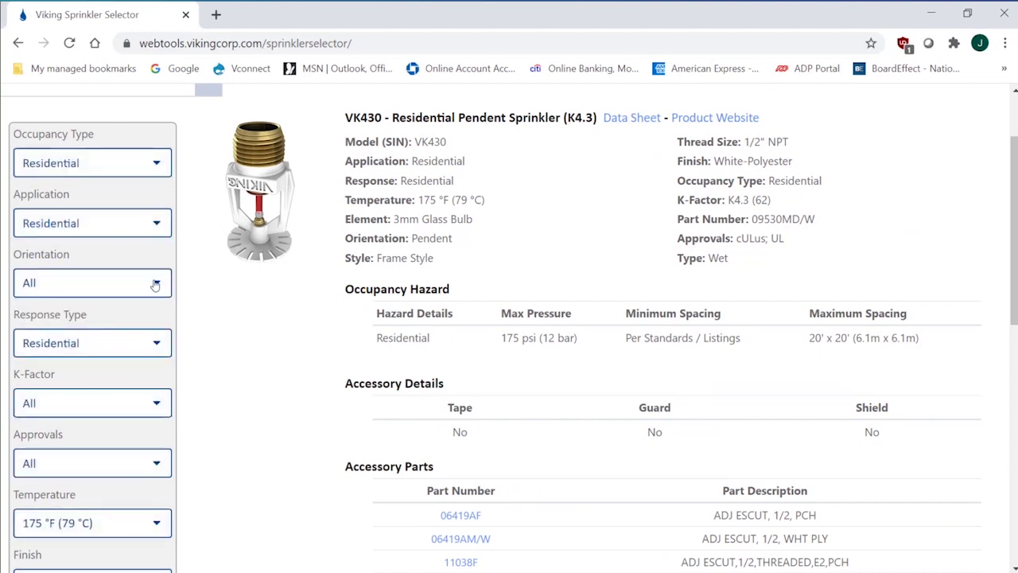
{"action": "left_click", "coordinate": [155, 284]}
{"action": "left_click", "coordinate": [197, 309]}
{"action": "left_click", "coordinate": [156, 284]}
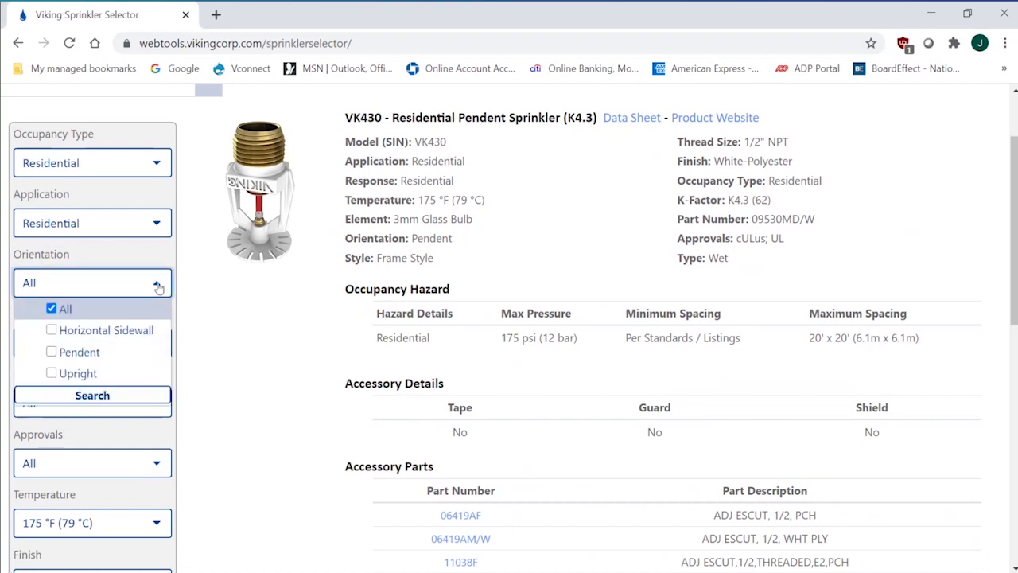
Step: Narrow the sprinkler search back to the Pendent orientation and review the resulting product table
{"action": "left_click", "coordinate": [52, 352]}
{"action": "left_click", "coordinate": [96, 395]}
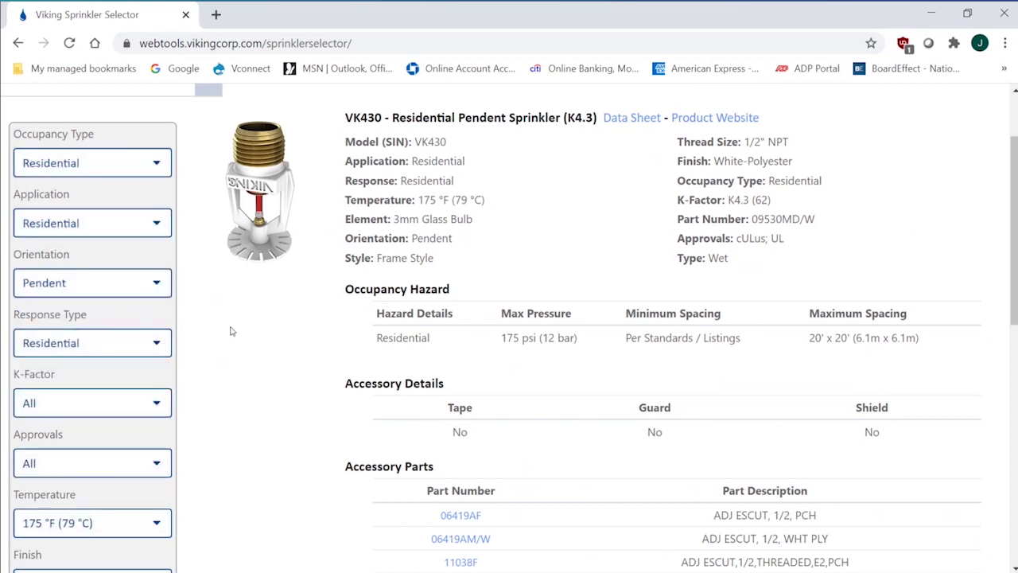
{"action": "scroll", "coordinate": [231, 331], "scroll_direction": "down", "scroll_amount": 8}
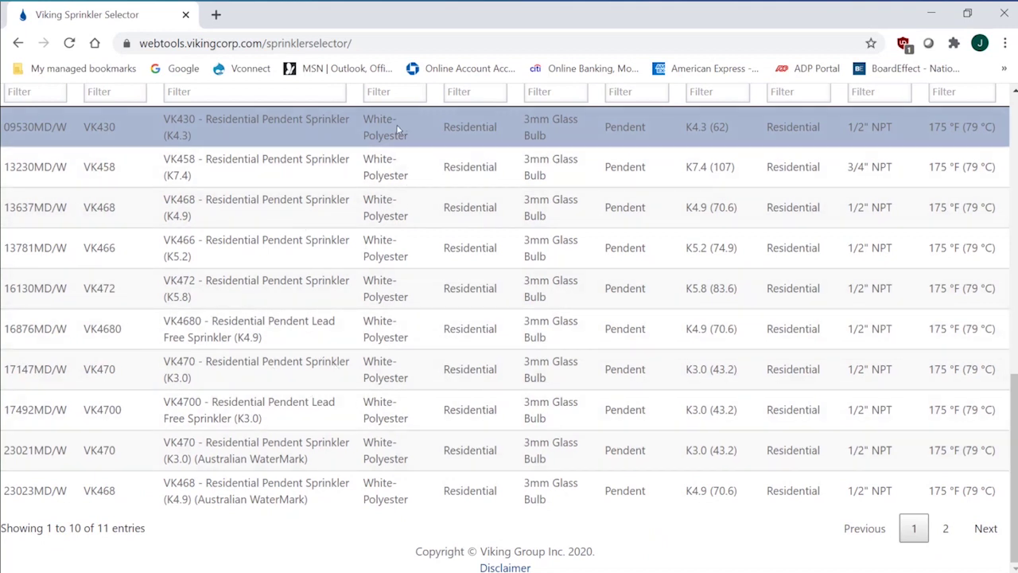
{"action": "scroll", "coordinate": [328, 325], "scroll_direction": "up", "scroll_amount": 4}
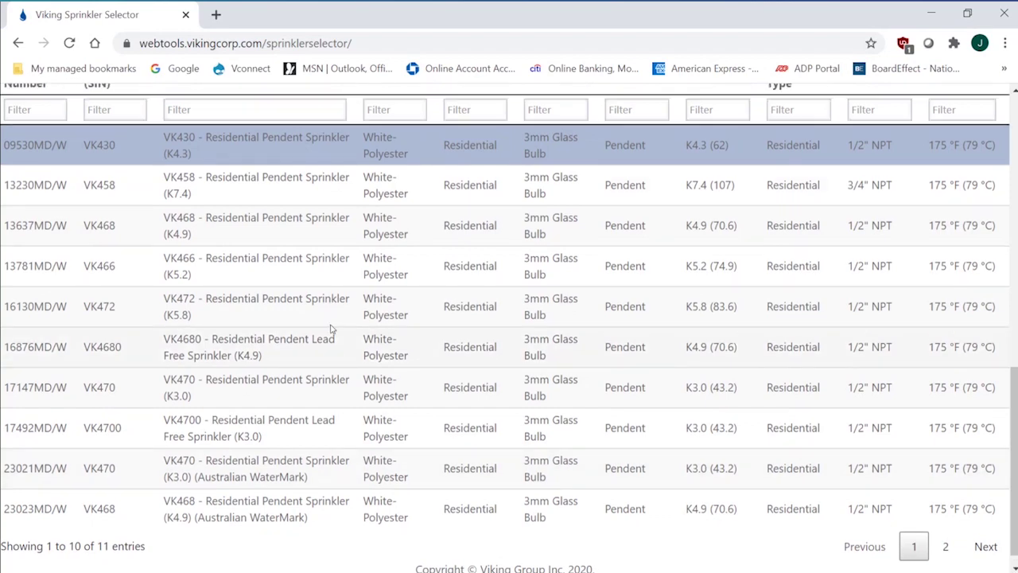
Step: Reset the Finish filter from White-Polyester to All and rerun the search
{"action": "left_click", "coordinate": [154, 284]}
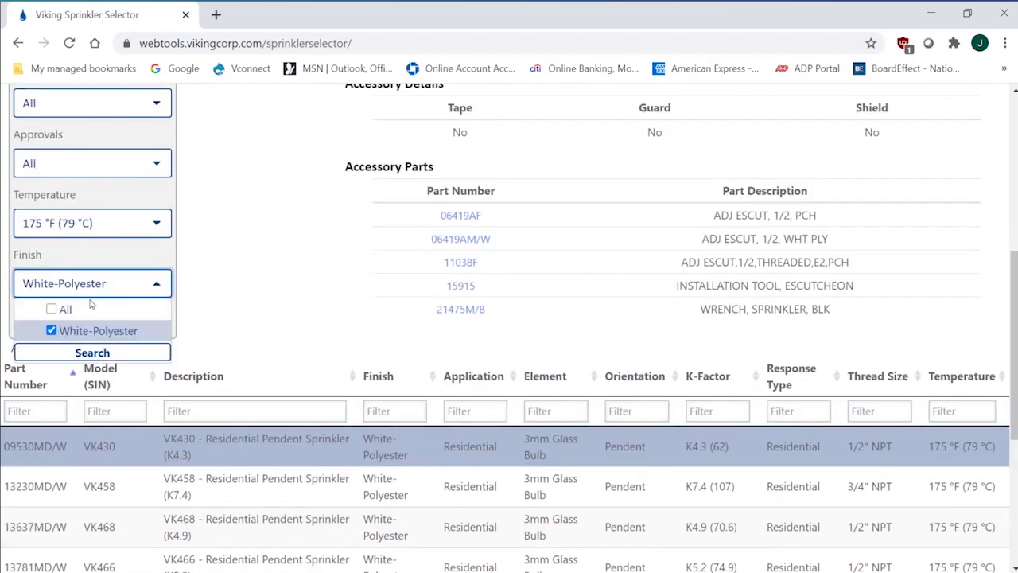
{"action": "left_click", "coordinate": [53, 309]}
{"action": "left_click", "coordinate": [89, 356]}
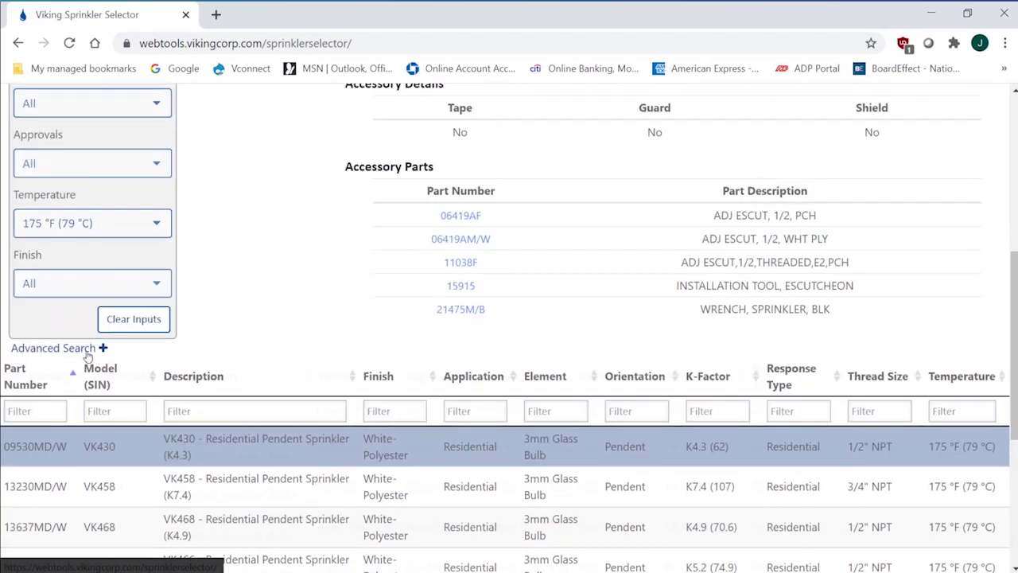
{"action": "scroll", "coordinate": [219, 299], "scroll_direction": "up", "scroll_amount": 4}
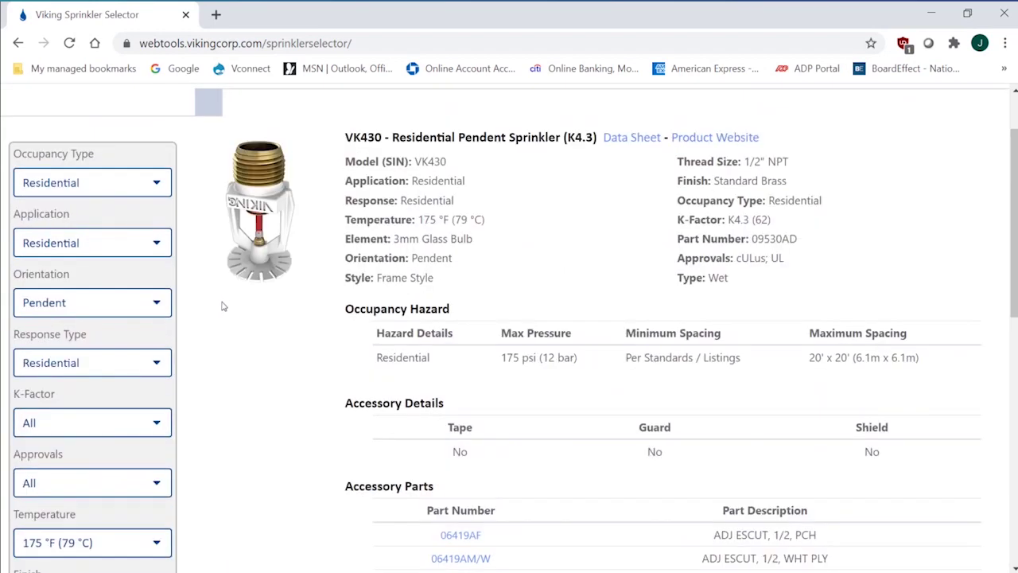
Step: Set the Orientation filter to All, rerun the search and check the orientation options without choosing another one
{"action": "scroll", "coordinate": [222, 306], "scroll_direction": "down", "scroll_amount": 2}
{"action": "scroll", "coordinate": [222, 306], "scroll_direction": "up", "scroll_amount": 1}
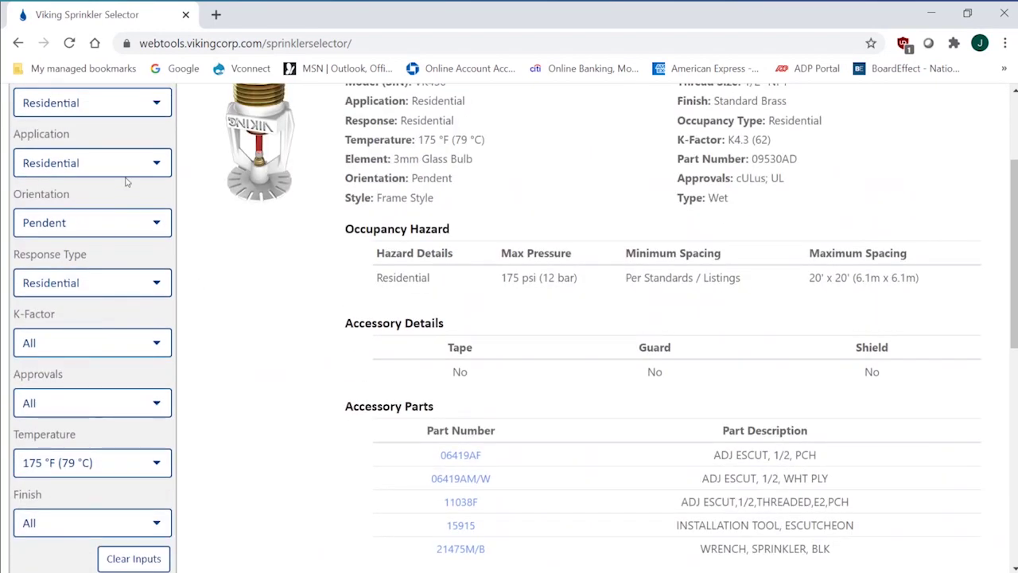
{"action": "left_click", "coordinate": [156, 227]}
{"action": "left_click", "coordinate": [51, 248]}
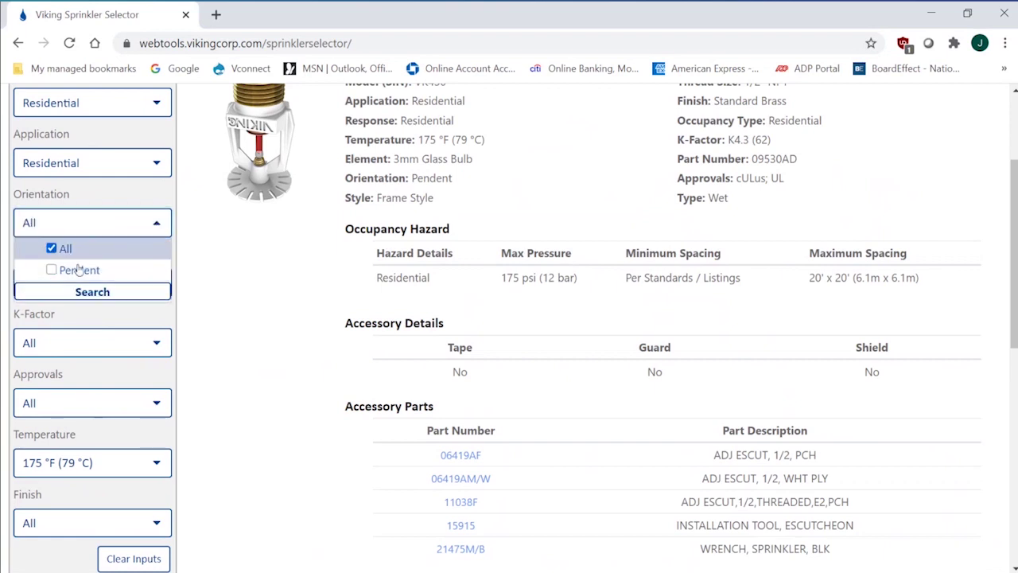
{"action": "left_click", "coordinate": [128, 292]}
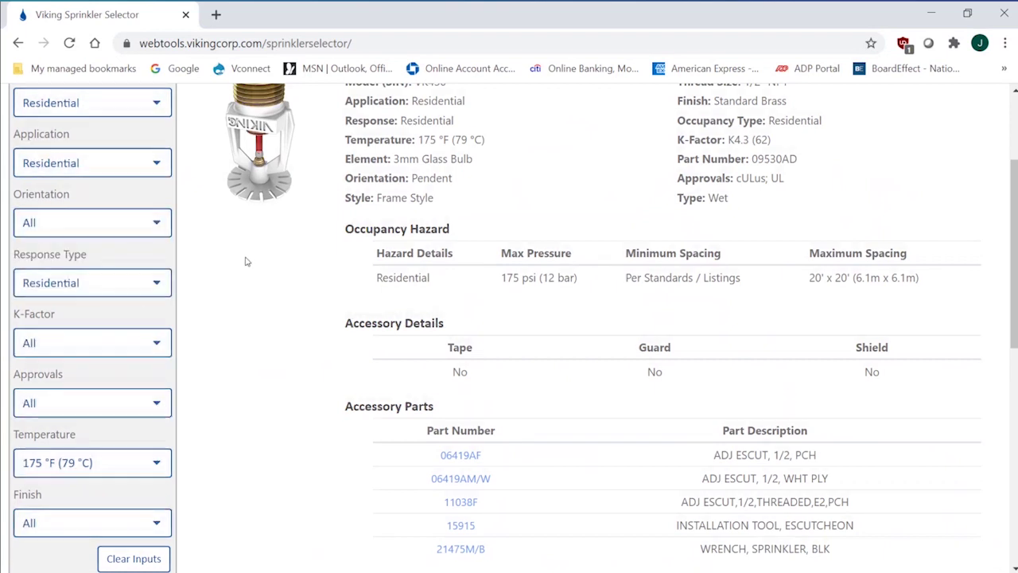
{"action": "scroll", "coordinate": [246, 262], "scroll_direction": "down", "scroll_amount": 4}
{"action": "scroll", "coordinate": [243, 260], "scroll_direction": "up", "scroll_amount": 4}
{"action": "scroll", "coordinate": [242, 259], "scroll_direction": "up", "scroll_amount": 1}
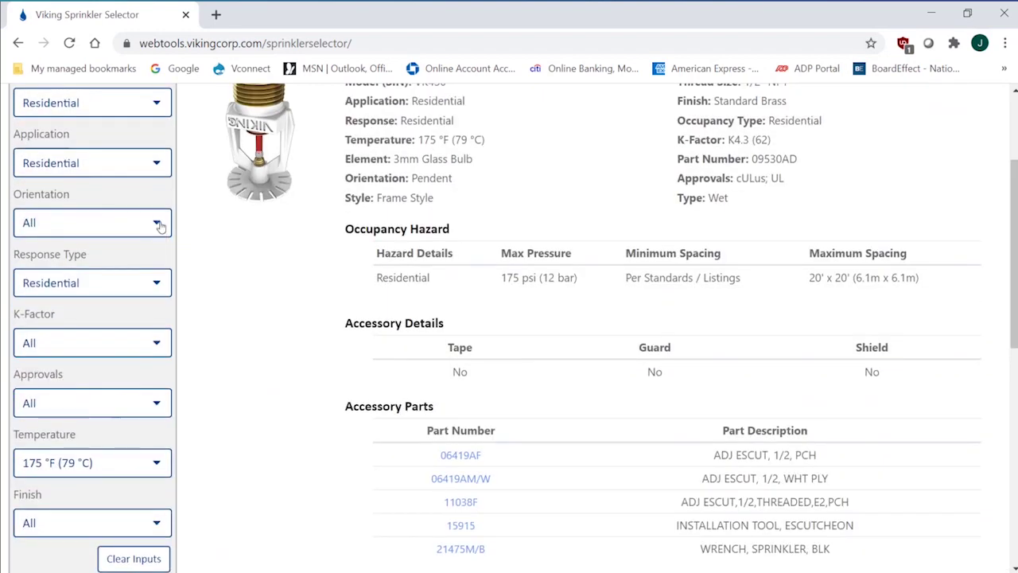
{"action": "left_click", "coordinate": [158, 227]}
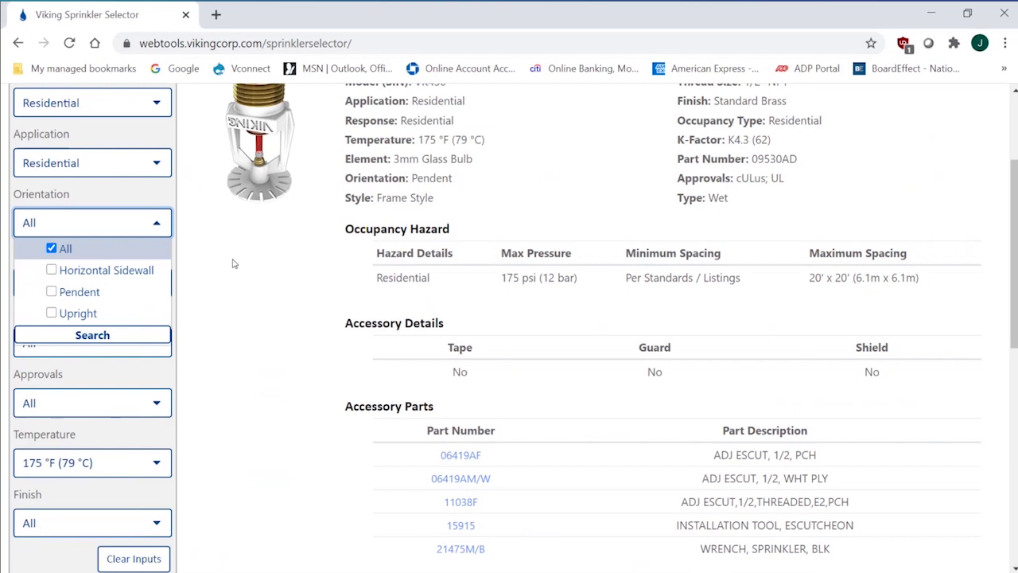
{"action": "left_click", "coordinate": [191, 288]}
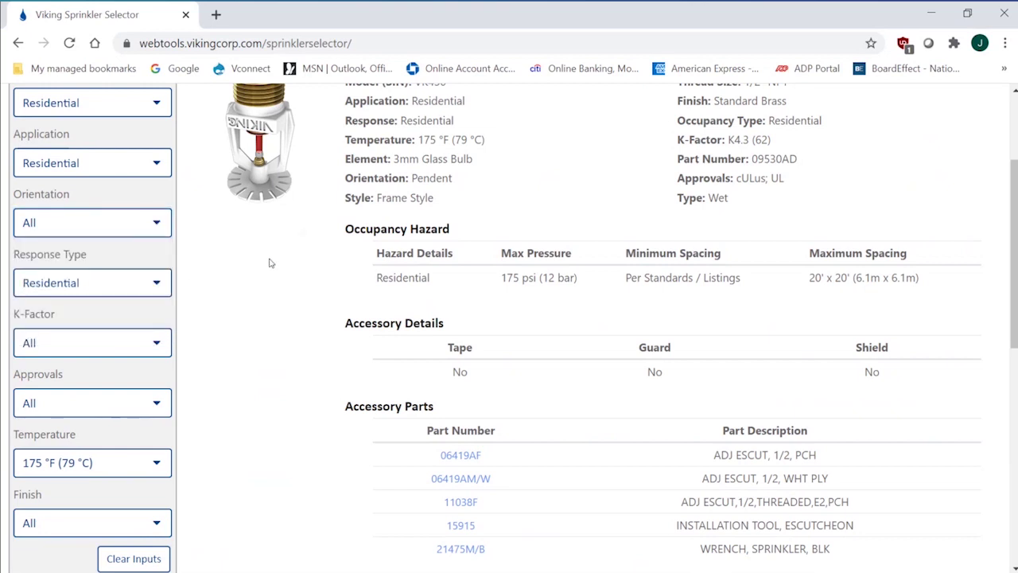
Step: Review the VK430 product details and the product table for the 175 °F residential sprinklers of all orientations
{"action": "scroll", "coordinate": [314, 242], "scroll_direction": "up", "scroll_amount": 3}
{"action": "scroll", "coordinate": [314, 239], "scroll_direction": "up", "scroll_amount": 1}
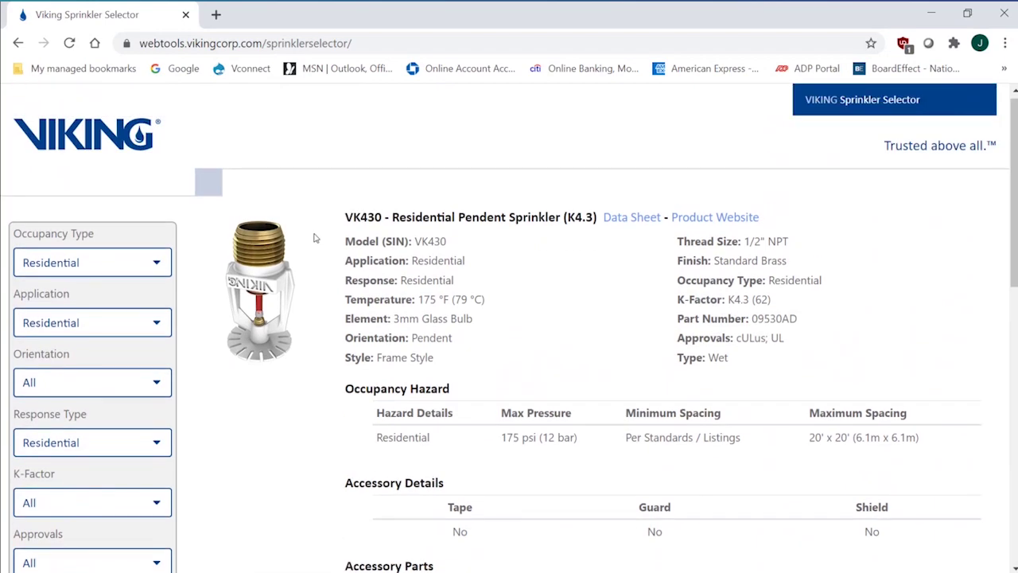
{"action": "scroll", "coordinate": [314, 238], "scroll_direction": "up", "scroll_amount": 1}
{"action": "scroll", "coordinate": [557, 343], "scroll_direction": "down", "scroll_amount": 10}
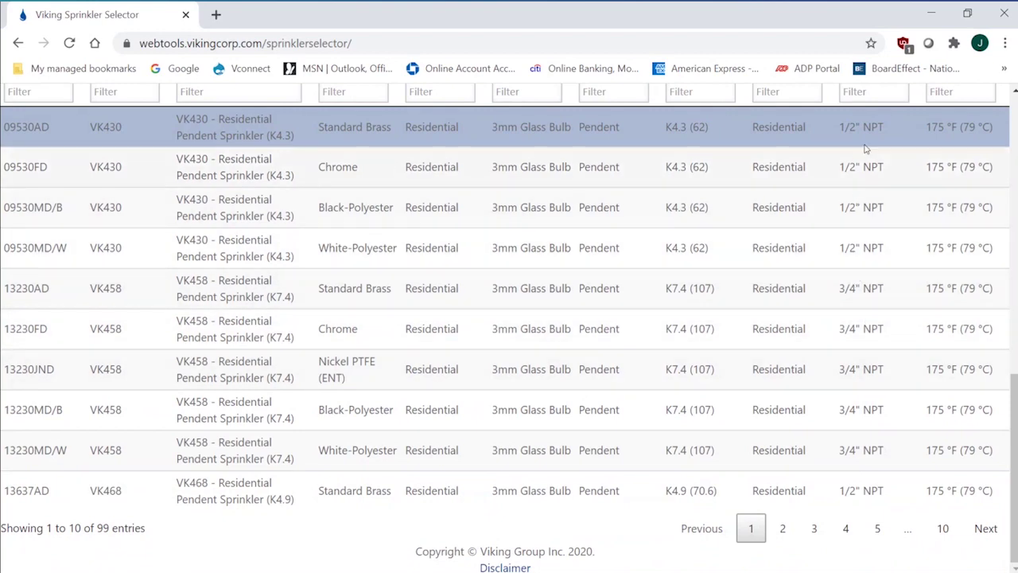
Step: Select the chrome VK430 residential pendent sprinkler, part 09530FD, in the product table and check its accessory parts
{"action": "scroll", "coordinate": [895, 199], "scroll_direction": "up", "scroll_amount": 2}
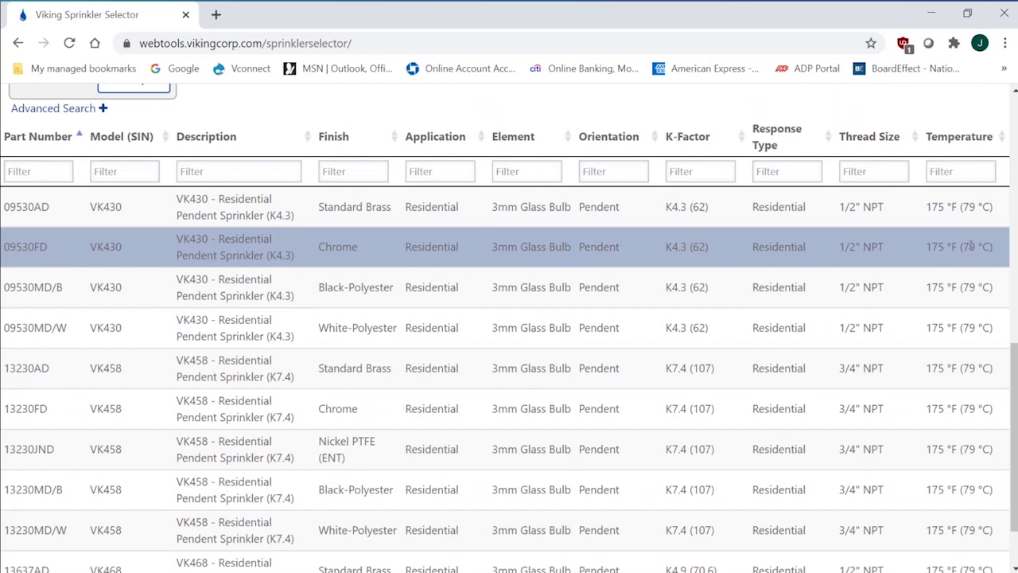
{"action": "double_click", "coordinate": [224, 248]}
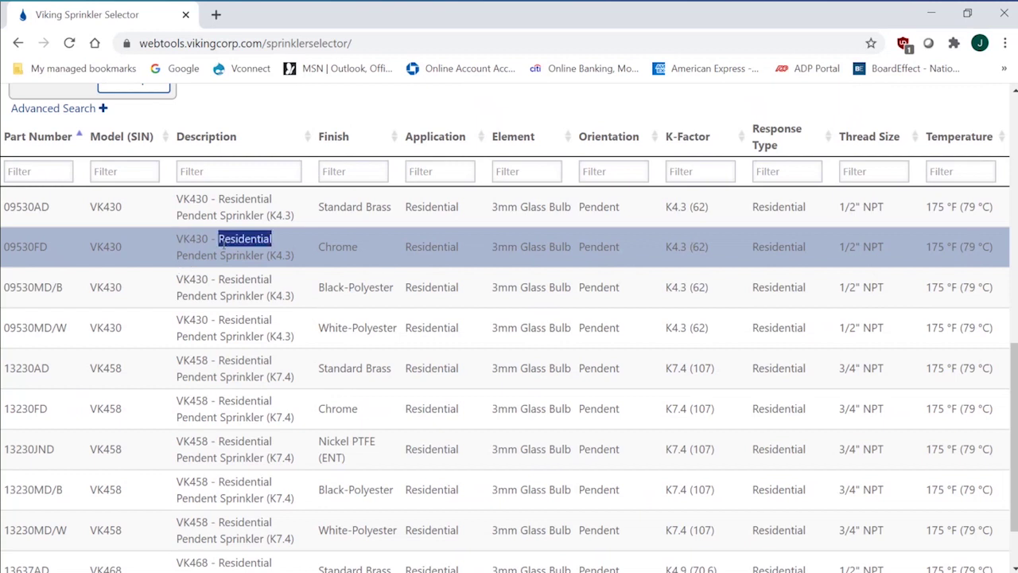
{"action": "left_click", "coordinate": [281, 251]}
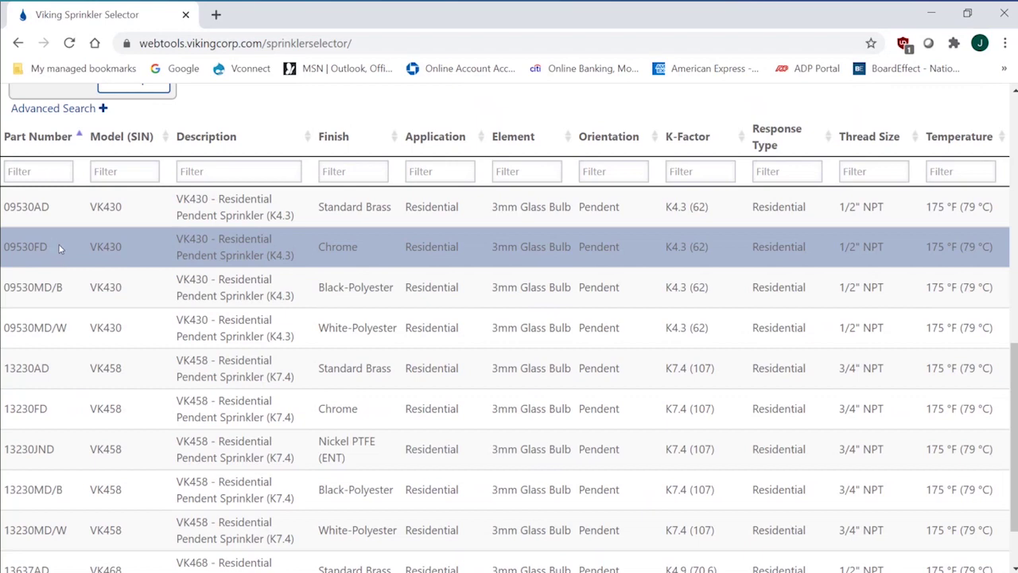
{"action": "scroll", "coordinate": [278, 229], "scroll_direction": "up", "scroll_amount": 8}
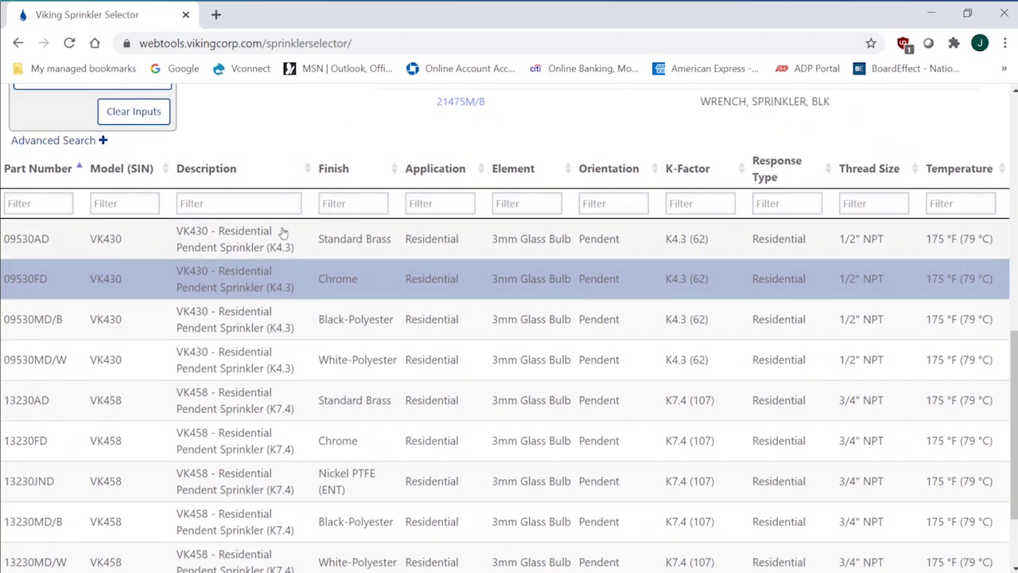
{"action": "scroll", "coordinate": [290, 225], "scroll_direction": "down", "scroll_amount": 4}
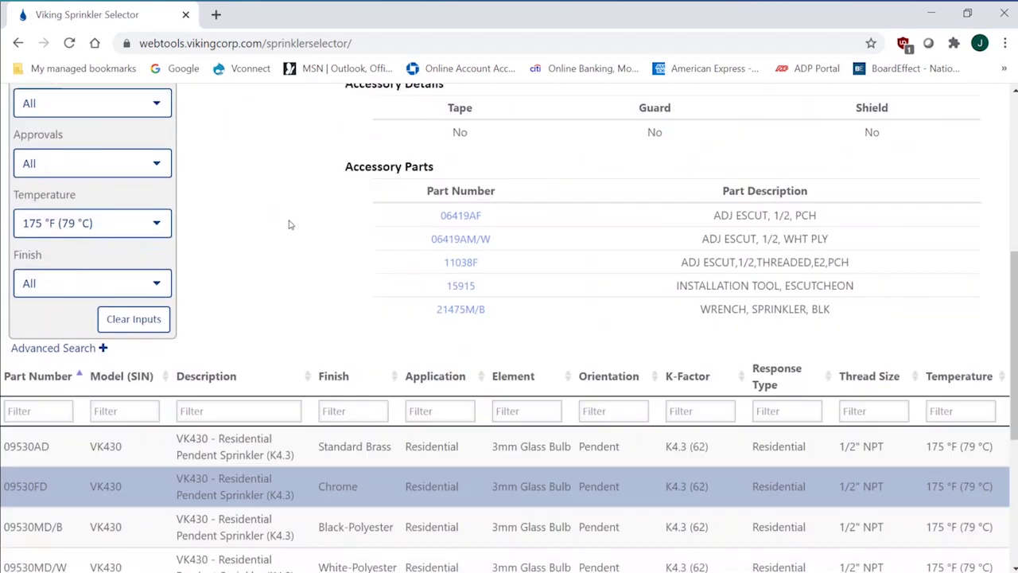
Step: Open the data sheet of the chrome VK430 residential pendent sprinkler, and highlight its part number in the product details
{"action": "scroll", "coordinate": [292, 224], "scroll_direction": "down", "scroll_amount": 1}
{"action": "scroll", "coordinate": [295, 224], "scroll_direction": "up", "scroll_amount": 2}
{"action": "scroll", "coordinate": [294, 224], "scroll_direction": "up", "scroll_amount": 3}
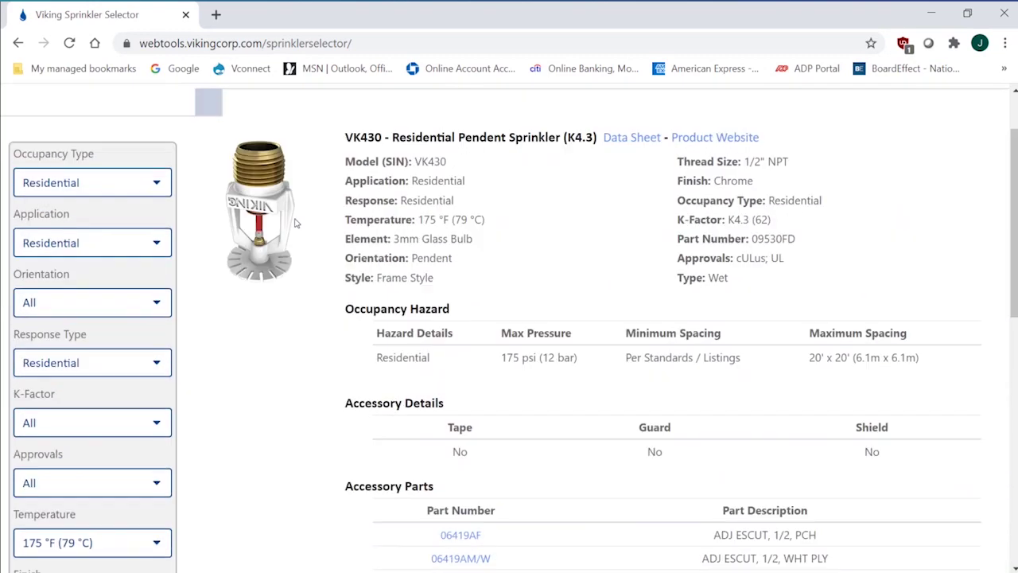
{"action": "left_click", "coordinate": [646, 141]}
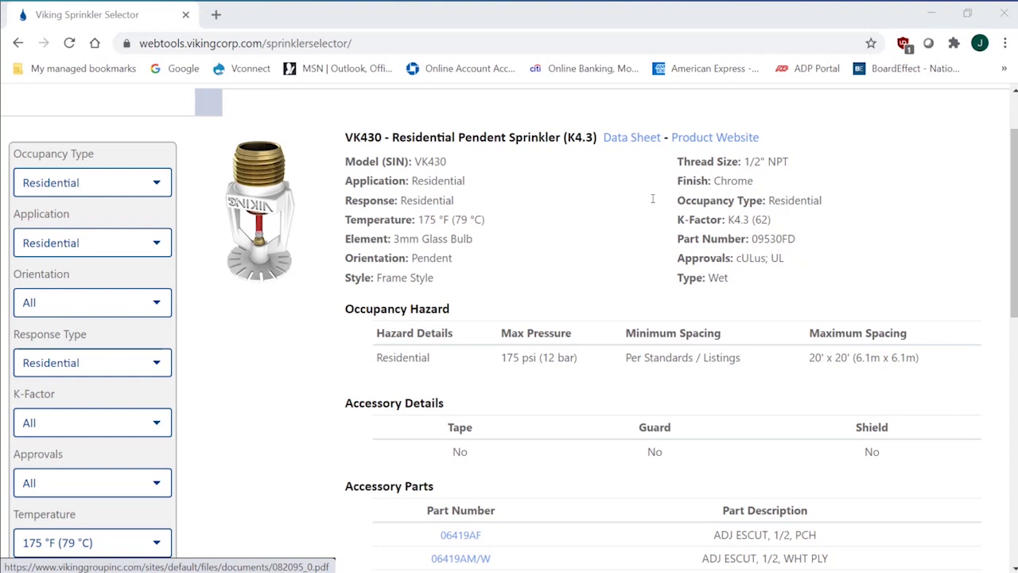
{"action": "left_click", "coordinate": [827, 18]}
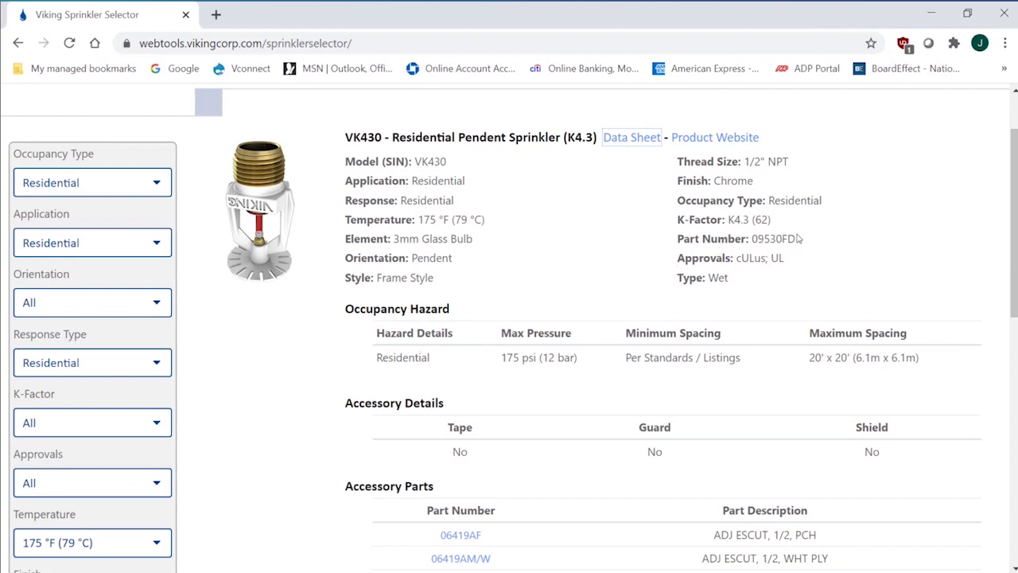
{"action": "left_click_drag", "start_coordinate": [798, 238], "coordinate": [749, 239]}
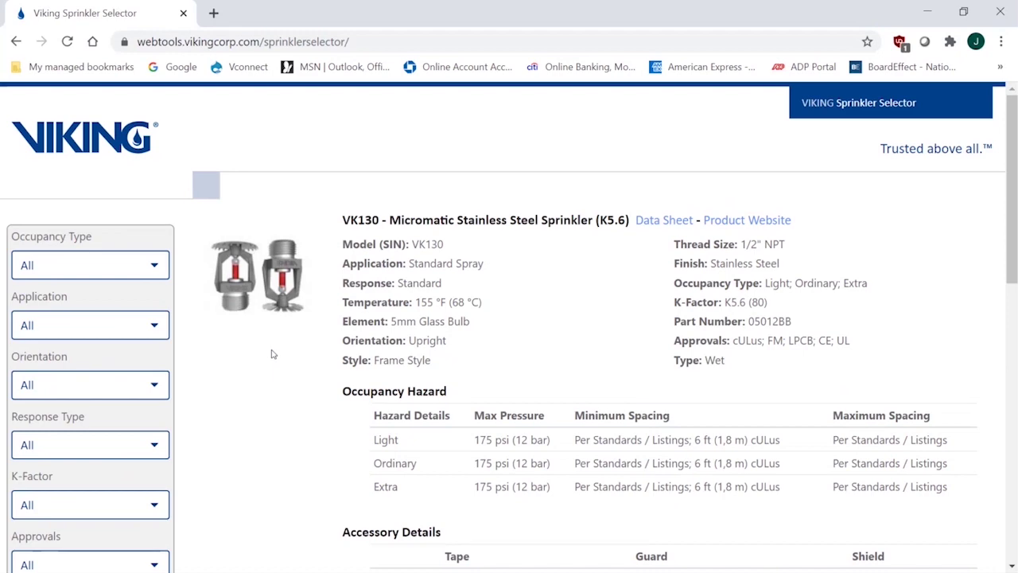
Step: Set the Occupancy Type filter to Residential and run the search
{"action": "scroll", "coordinate": [271, 353], "scroll_direction": "down", "scroll_amount": 1}
{"action": "scroll", "coordinate": [272, 354], "scroll_direction": "down", "scroll_amount": 3}
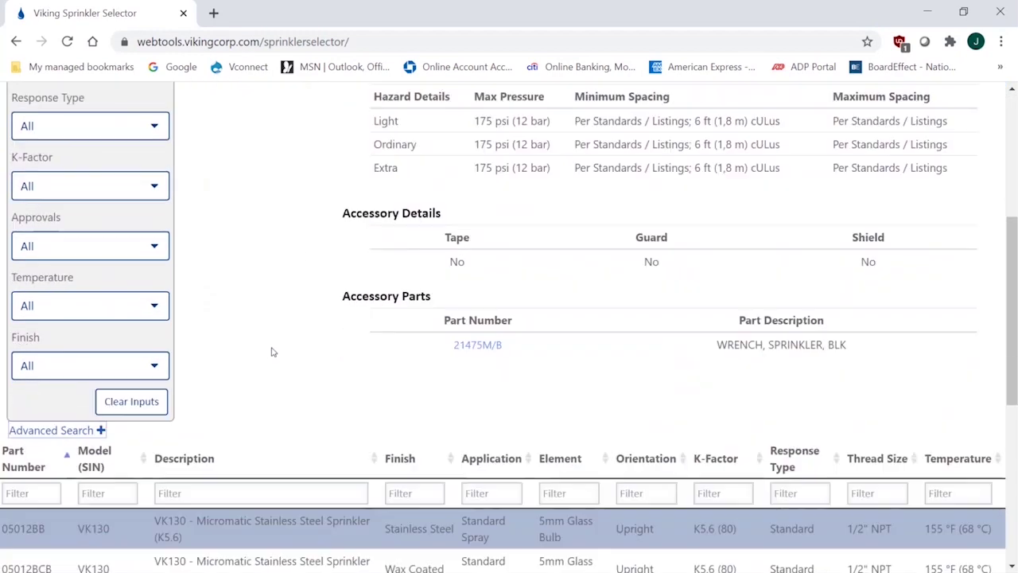
{"action": "scroll", "coordinate": [270, 350], "scroll_direction": "up", "scroll_amount": 3}
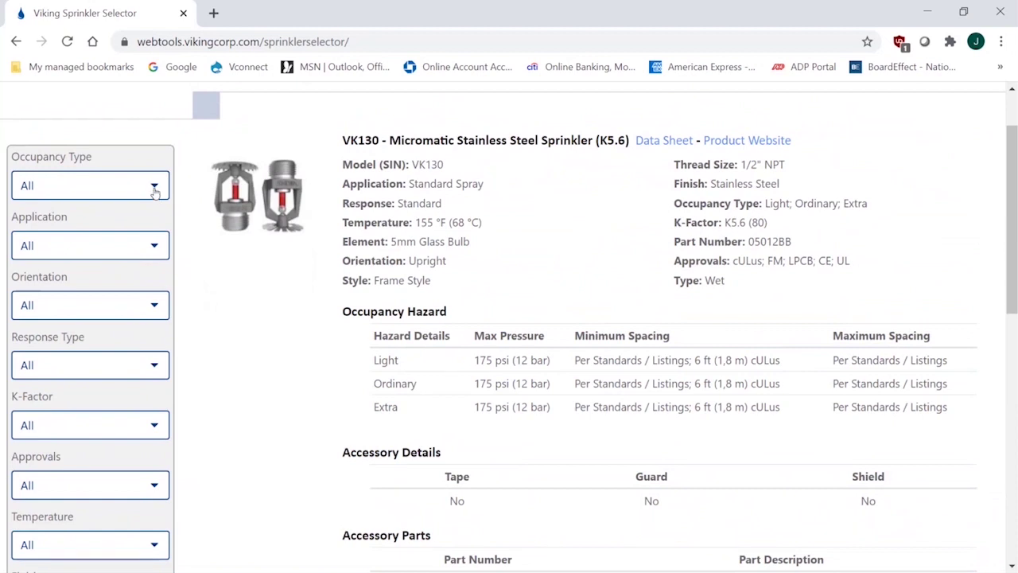
{"action": "left_click", "coordinate": [154, 188]}
{"action": "left_click", "coordinate": [50, 232]}
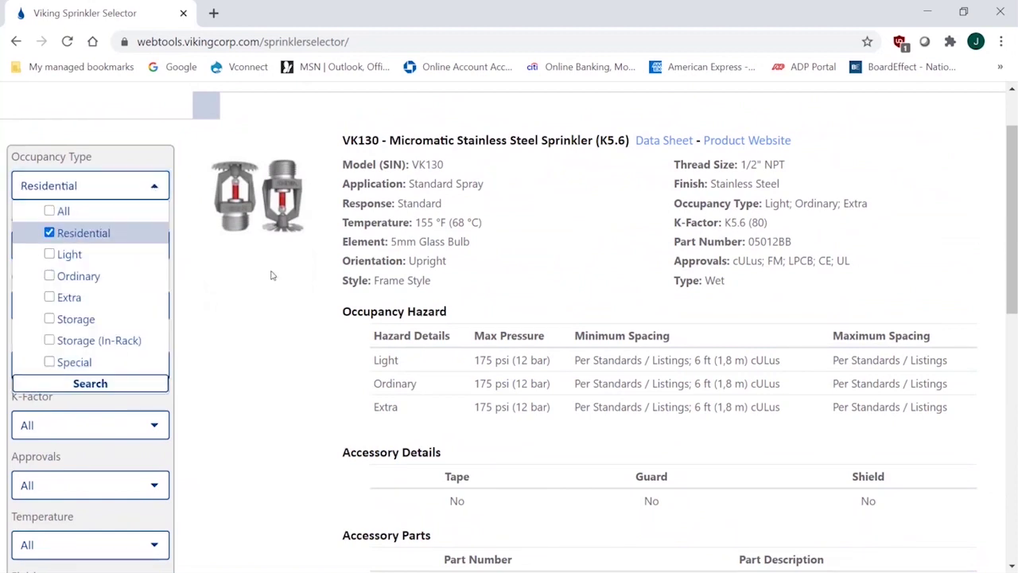
{"action": "left_click", "coordinate": [102, 383]}
Step: Expand the Advanced Search options, restrict the residential results to Concealed Only and check the product details
{"action": "scroll", "coordinate": [265, 321], "scroll_direction": "down", "scroll_amount": 3}
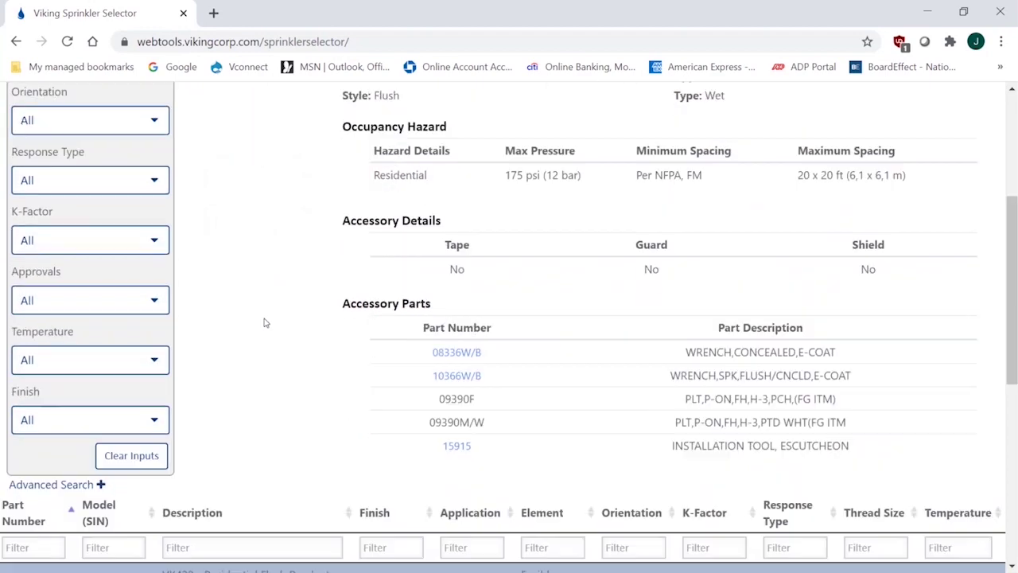
{"action": "left_click", "coordinate": [85, 432]}
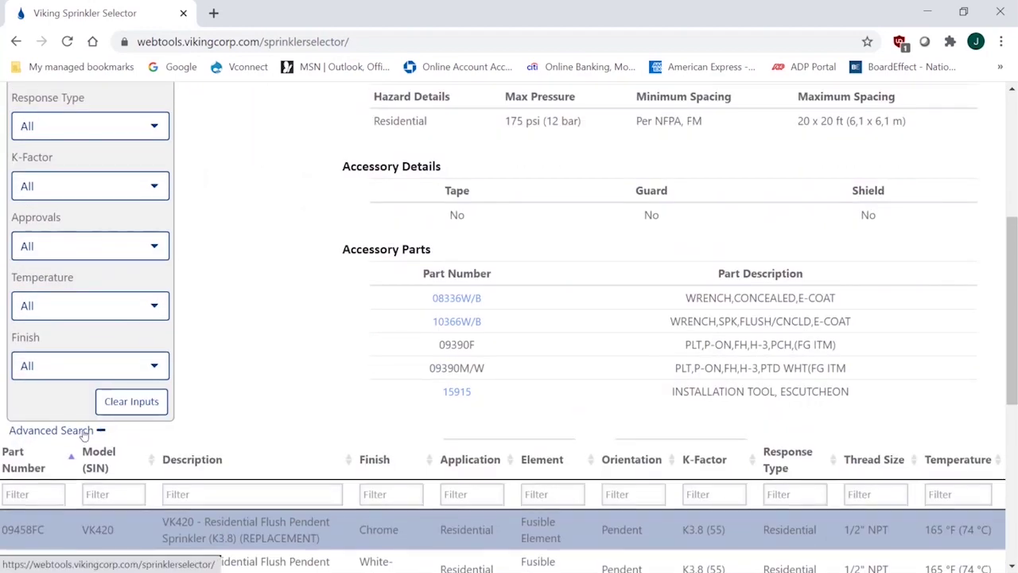
{"action": "left_click", "coordinate": [102, 450]}
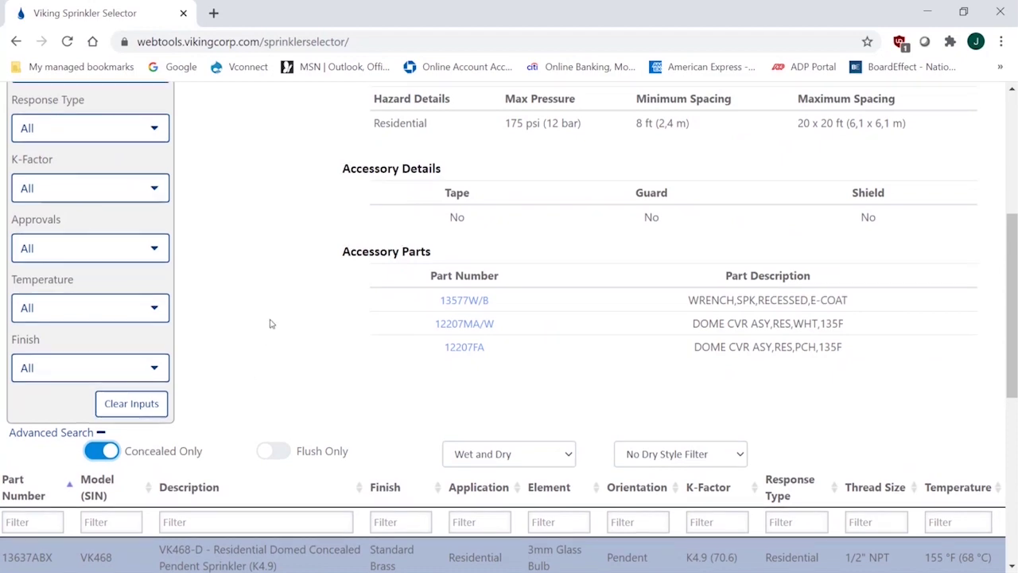
{"action": "scroll", "coordinate": [271, 323], "scroll_direction": "up", "scroll_amount": 3}
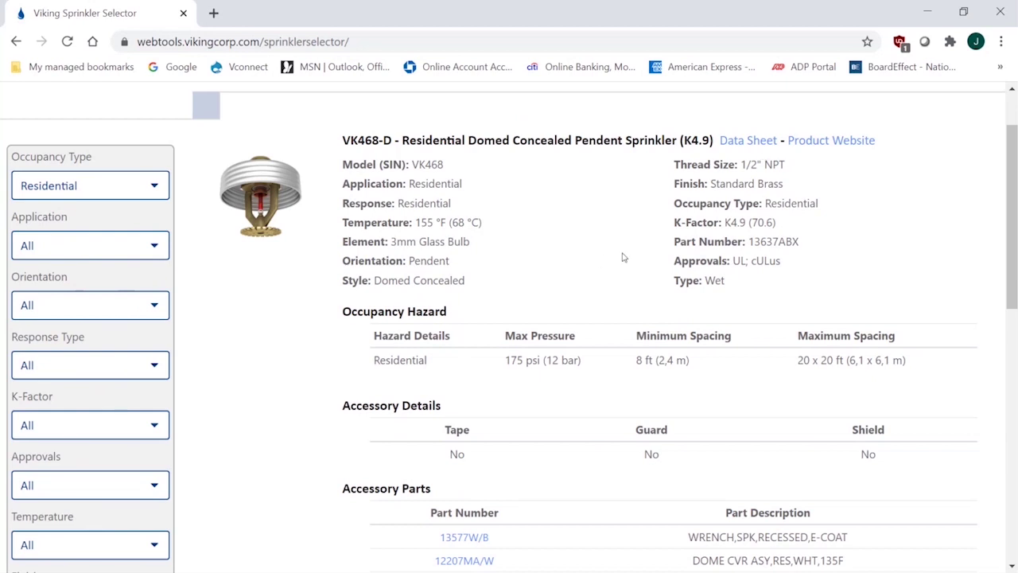
Step: Turn off the Concealed Only restriction and limit the residential results to Flush Only
{"action": "scroll", "coordinate": [267, 368], "scroll_direction": "down", "scroll_amount": 4}
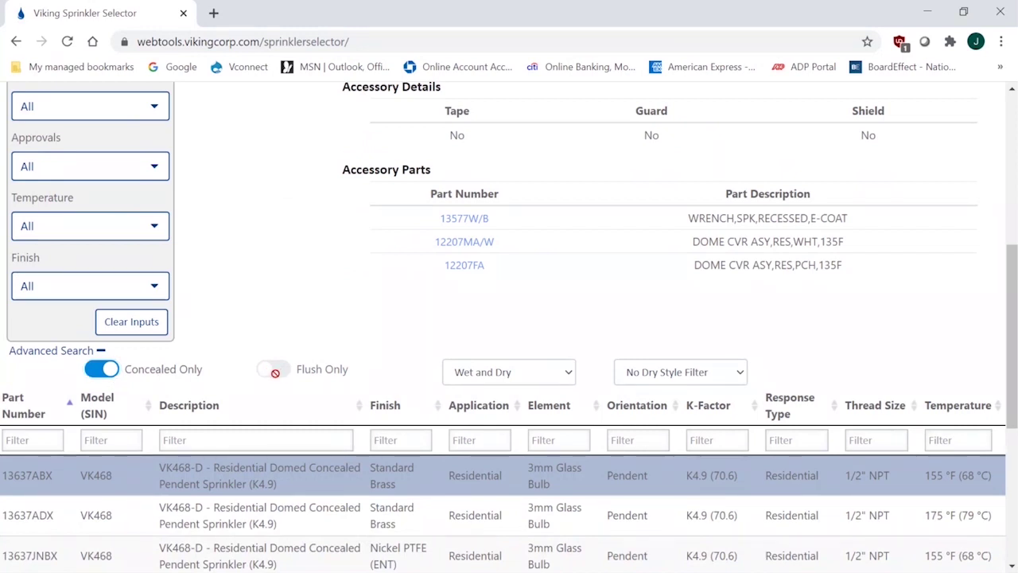
{"action": "left_click", "coordinate": [111, 369]}
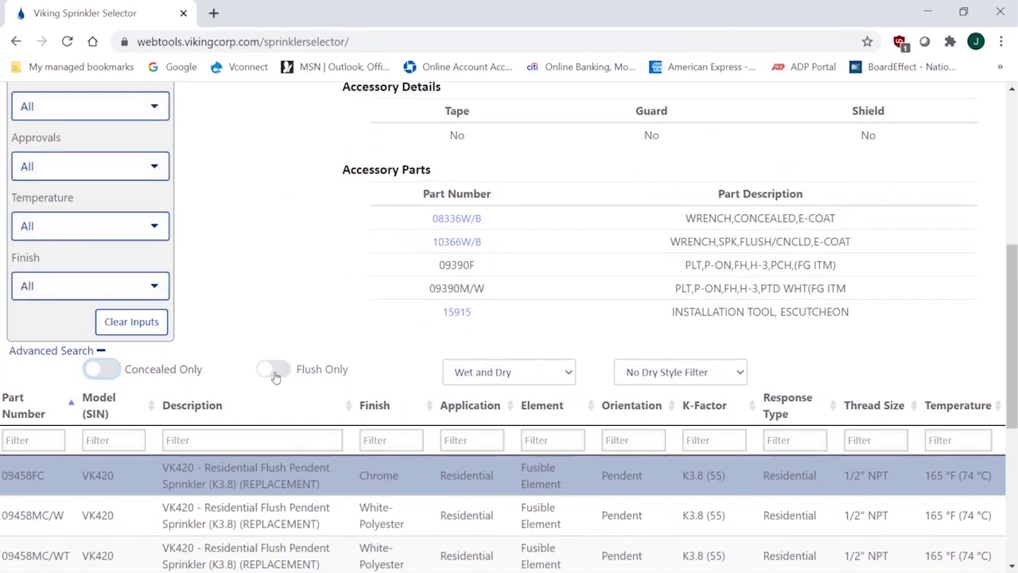
{"action": "left_click", "coordinate": [271, 370]}
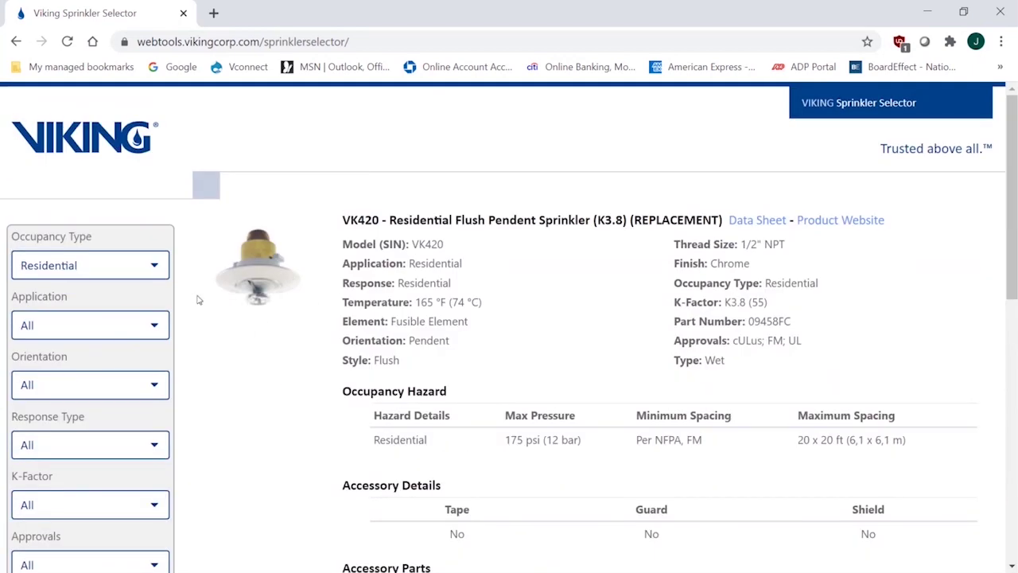
Step: Check the choices of the Wet and Dry filter and the dry style filter without changing either
{"action": "scroll", "coordinate": [271, 421], "scroll_direction": "down", "scroll_amount": 5}
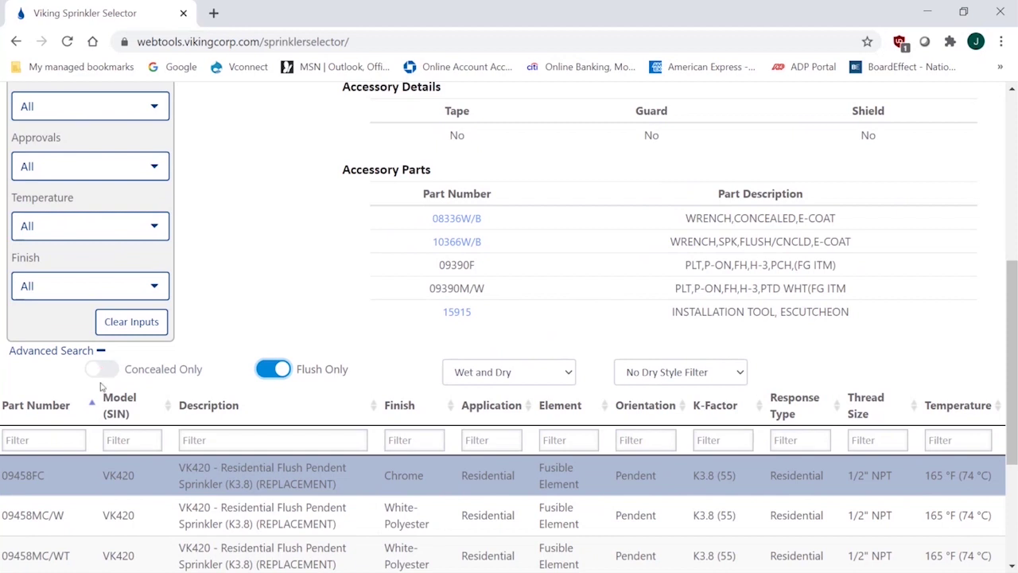
{"action": "left_click", "coordinate": [570, 373]}
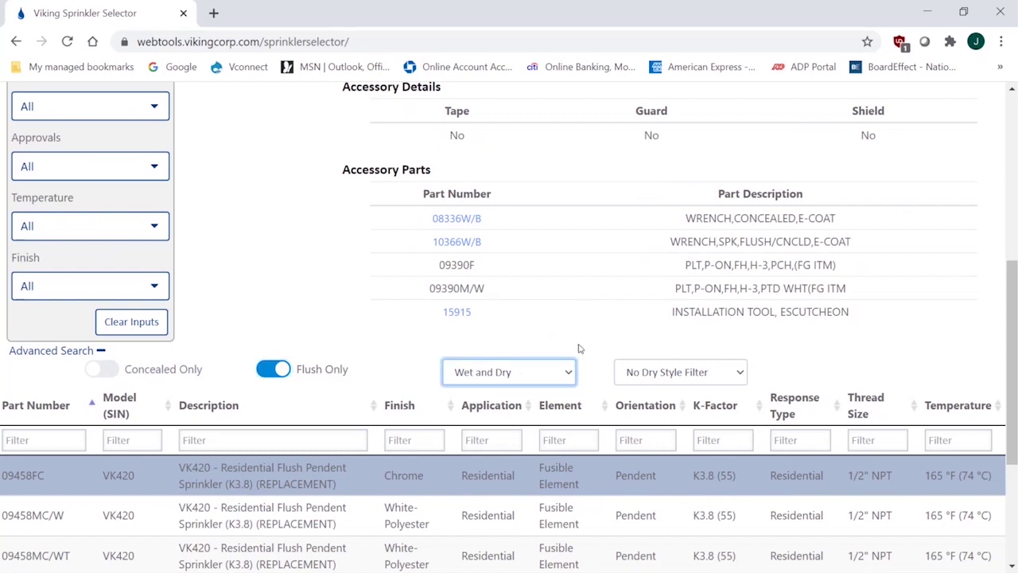
{"action": "left_click", "coordinate": [579, 340]}
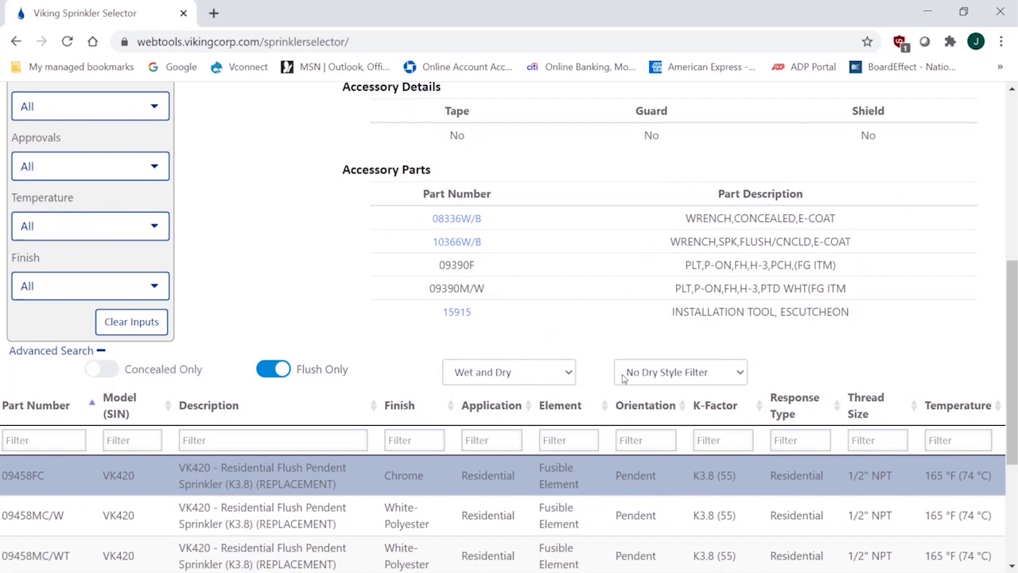
{"action": "left_click", "coordinate": [741, 372]}
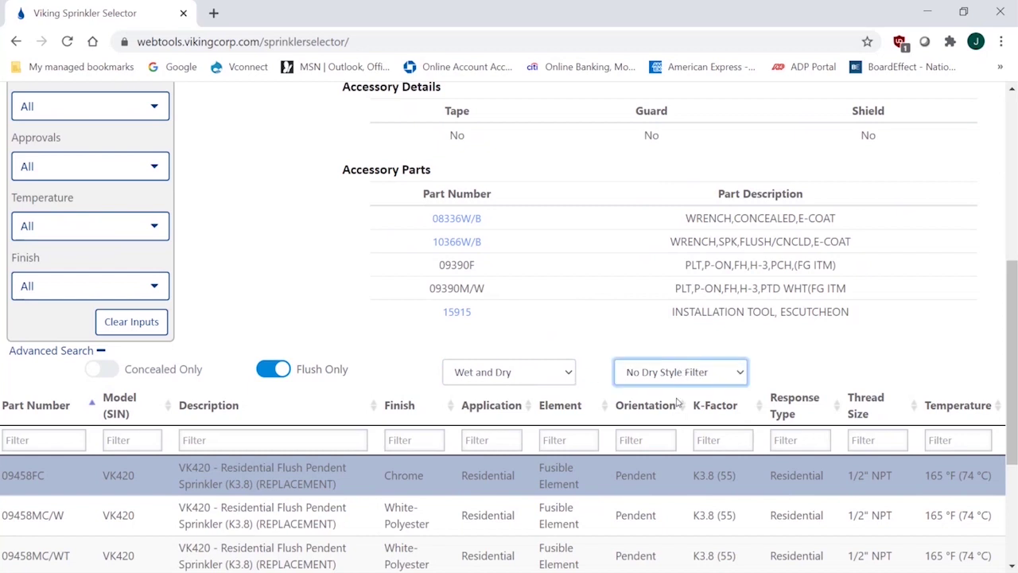
{"action": "left_click", "coordinate": [476, 376]}
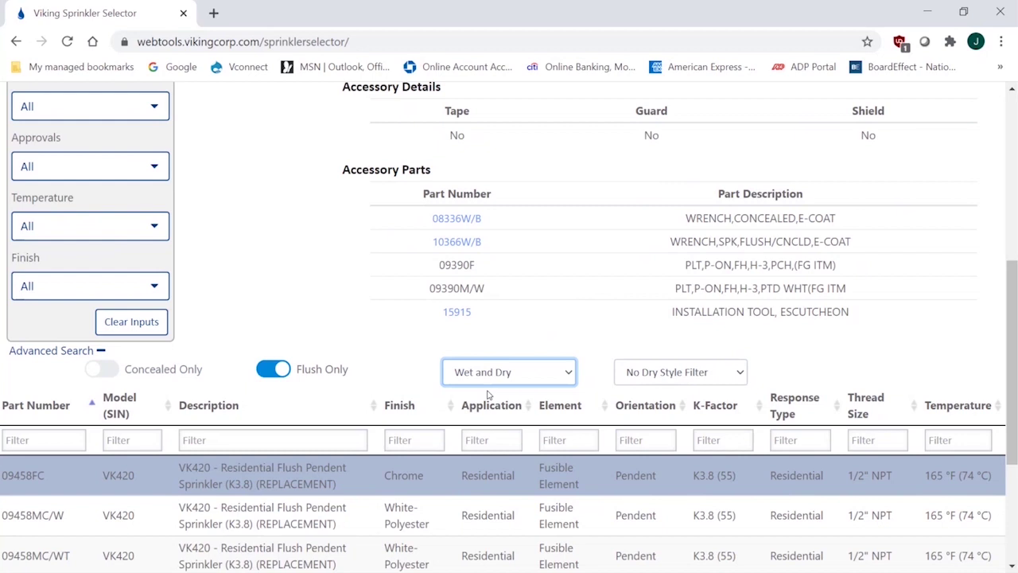
Step: Turn off Flush Only and restrict the residential results to Concealed Only instead
{"action": "left_click", "coordinate": [93, 370]}
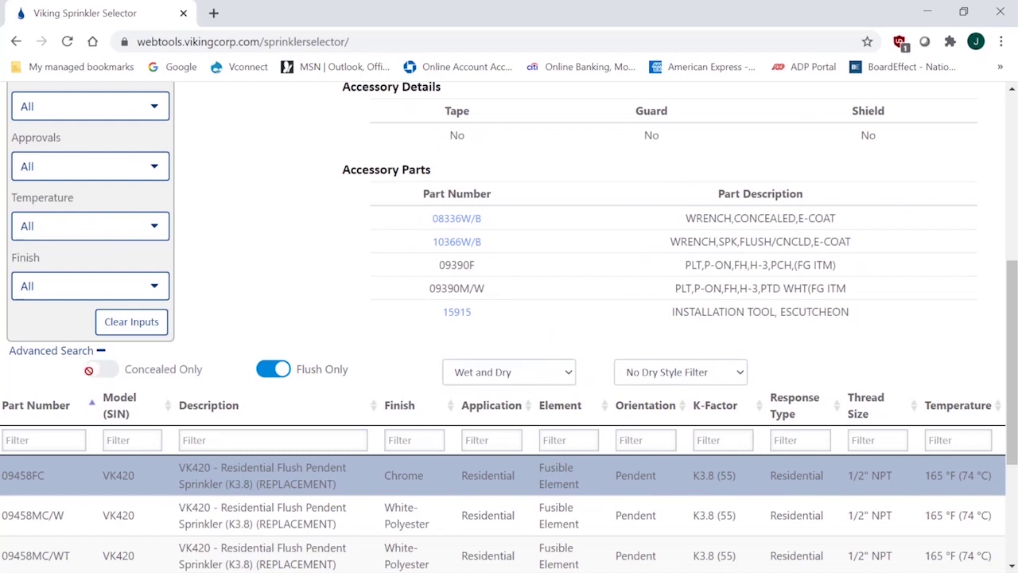
{"action": "left_click", "coordinate": [89, 352]}
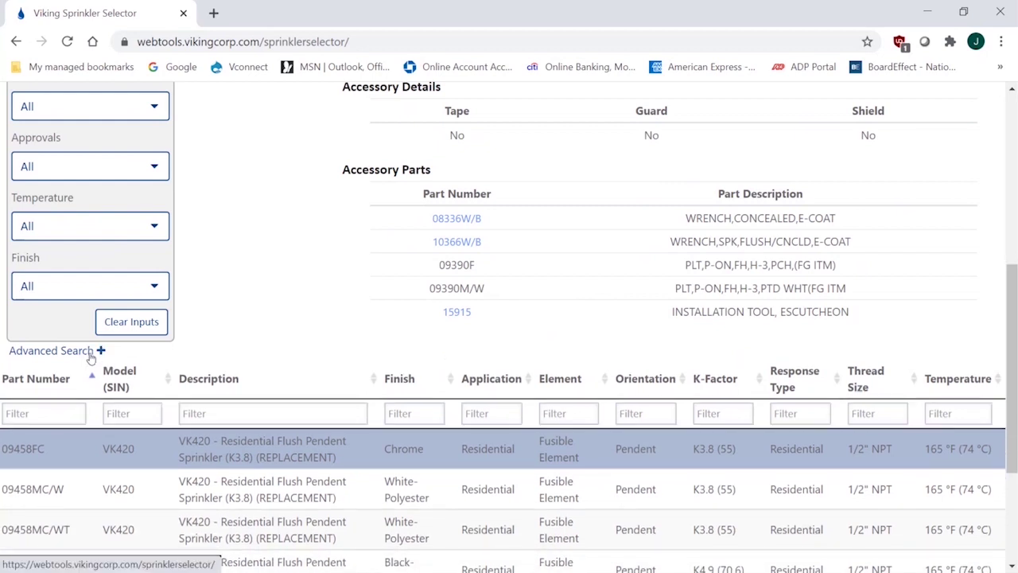
{"action": "left_click", "coordinate": [89, 351]}
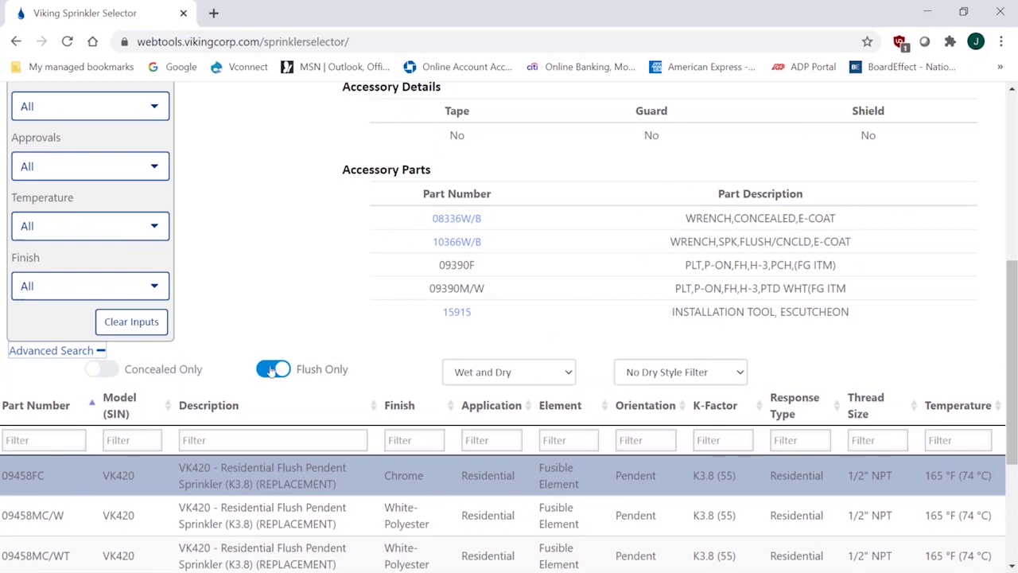
{"action": "left_click", "coordinate": [269, 369]}
{"action": "left_click", "coordinate": [102, 369]}
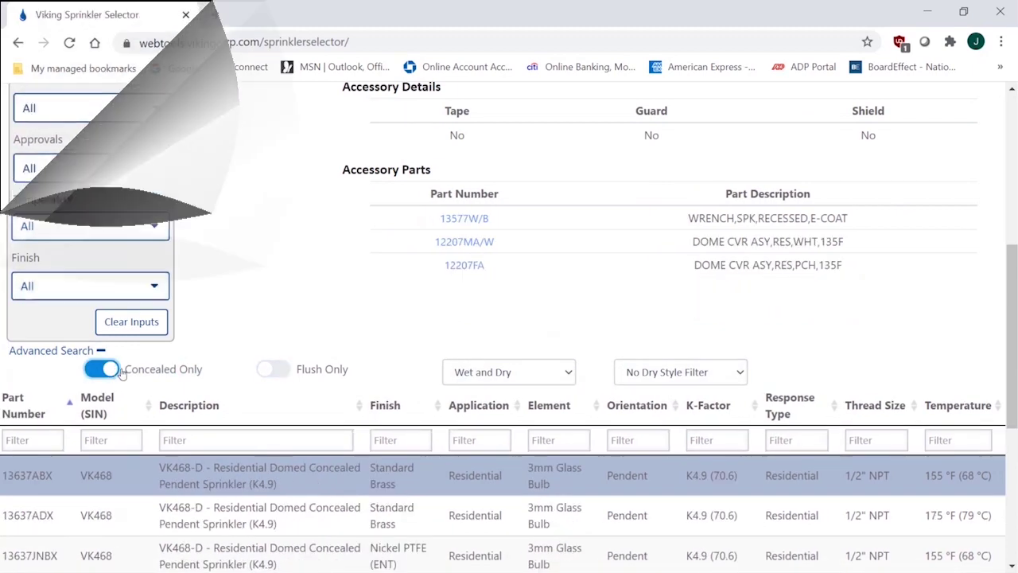
Step: Clear all filter inputs, then search with the Occupancy Type filter set to Storage
{"action": "left_click", "coordinate": [136, 403]}
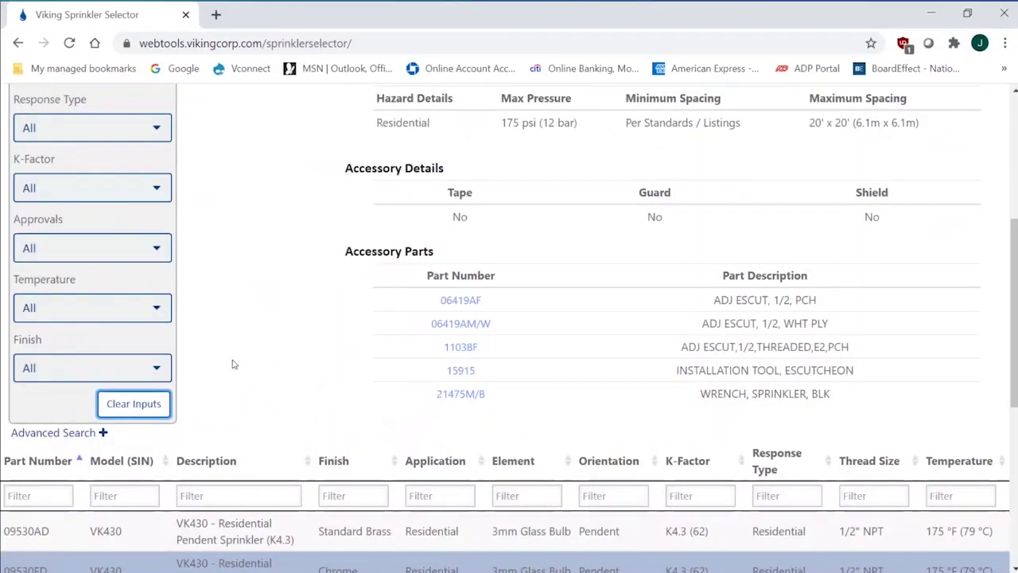
{"action": "scroll", "coordinate": [239, 359], "scroll_direction": "up", "scroll_amount": 2}
{"action": "scroll", "coordinate": [238, 359], "scroll_direction": "up", "scroll_amount": 2}
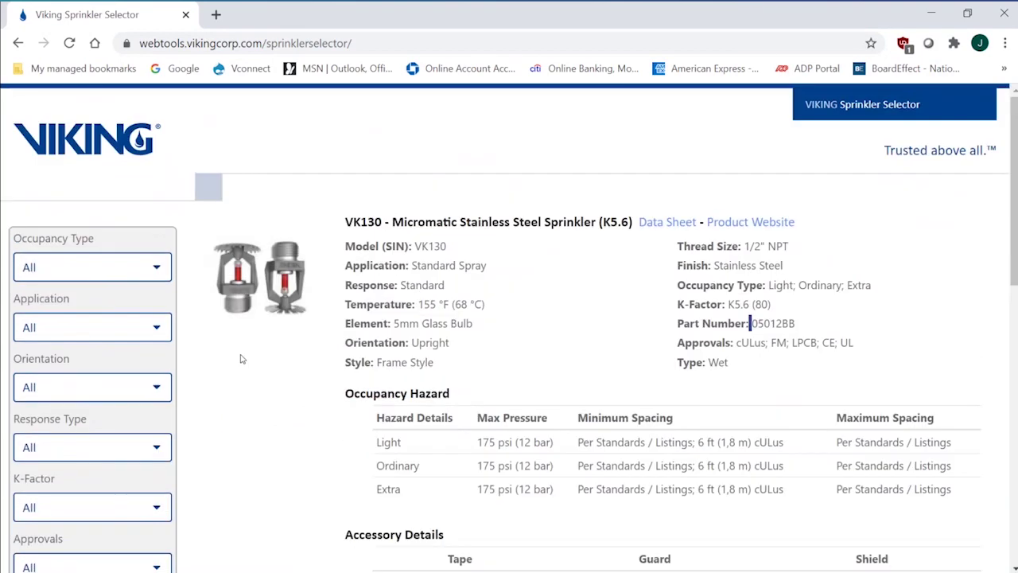
{"action": "left_click", "coordinate": [159, 268]}
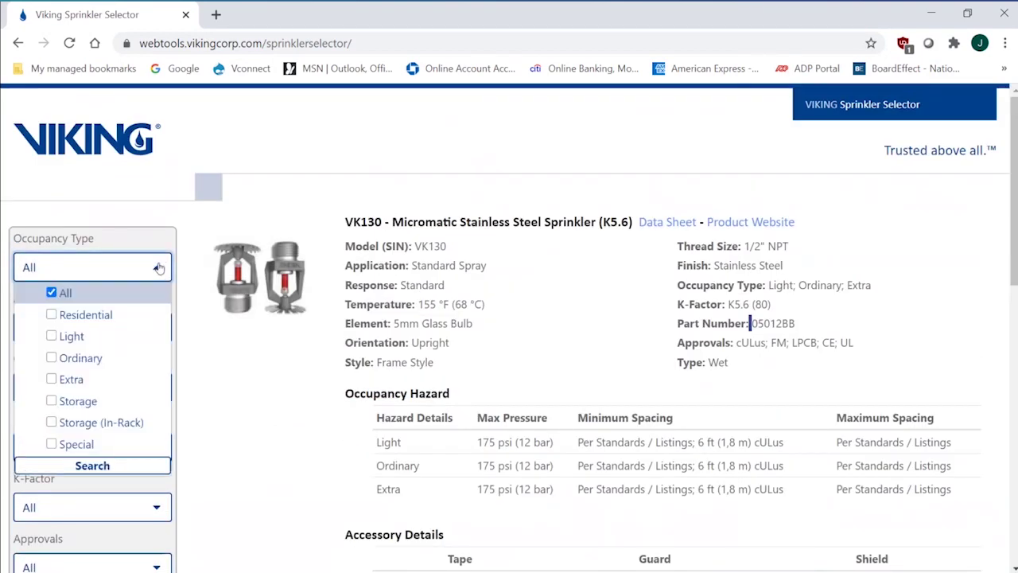
{"action": "left_click", "coordinate": [53, 400]}
{"action": "left_click", "coordinate": [241, 406]}
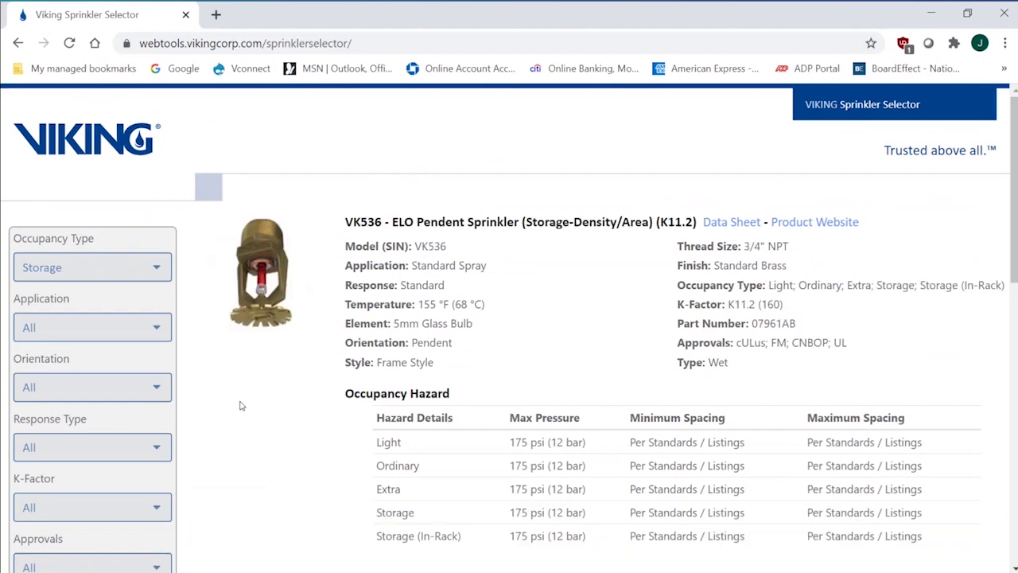
Step: Look through the storage sprinkler results, then set the Application filter to ESFR and run the search
{"action": "scroll", "coordinate": [356, 337], "scroll_direction": "down", "scroll_amount": 6}
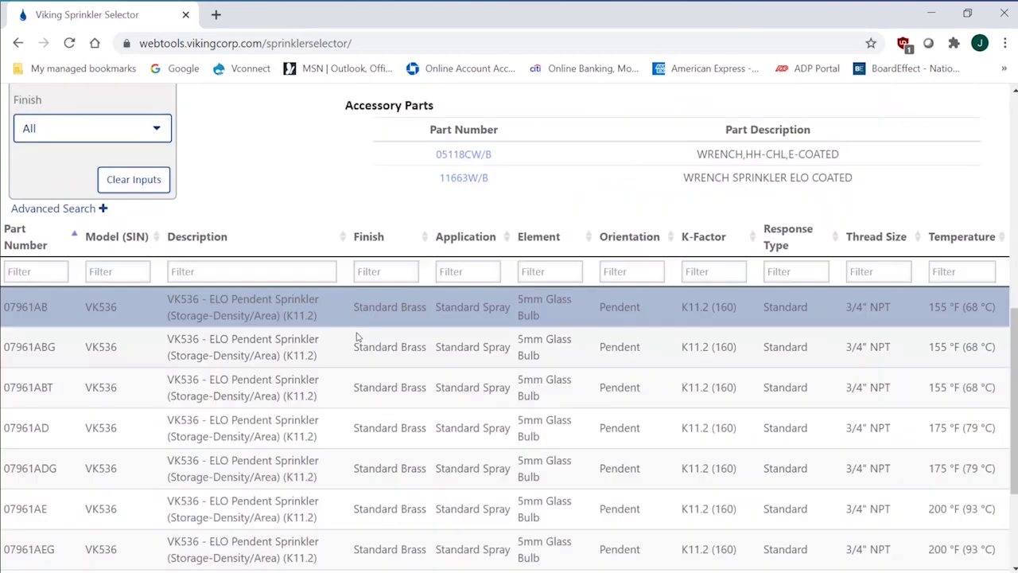
{"action": "scroll", "coordinate": [356, 337], "scroll_direction": "down", "scroll_amount": 3}
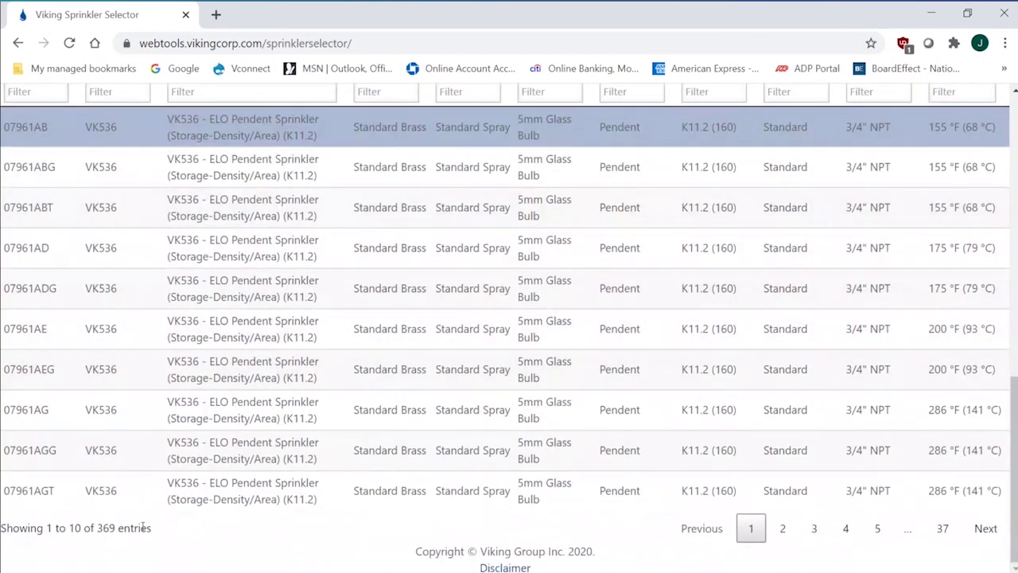
{"action": "scroll", "coordinate": [302, 198], "scroll_direction": "up", "scroll_amount": 9}
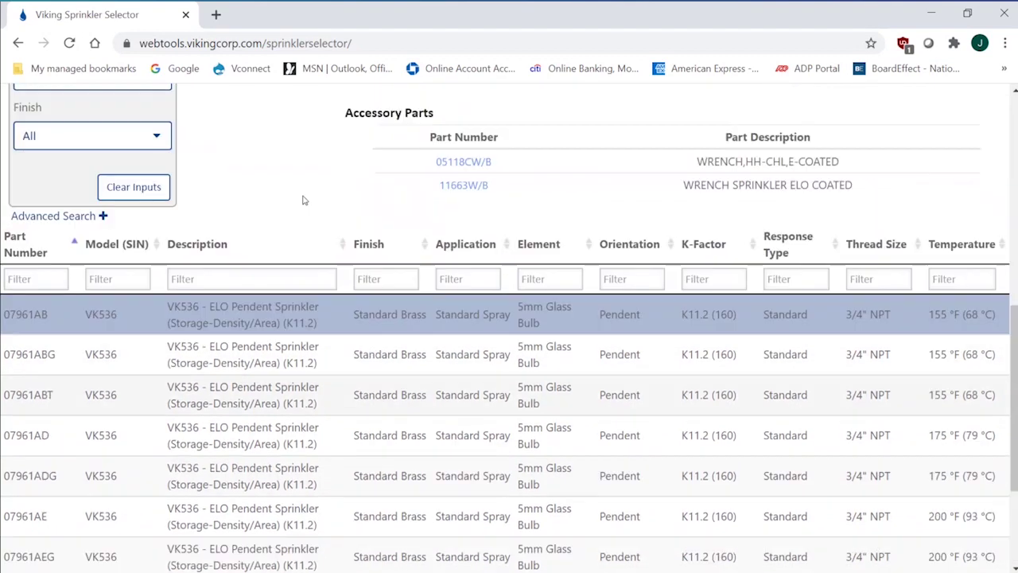
{"action": "scroll", "coordinate": [302, 199], "scroll_direction": "down", "scroll_amount": 1}
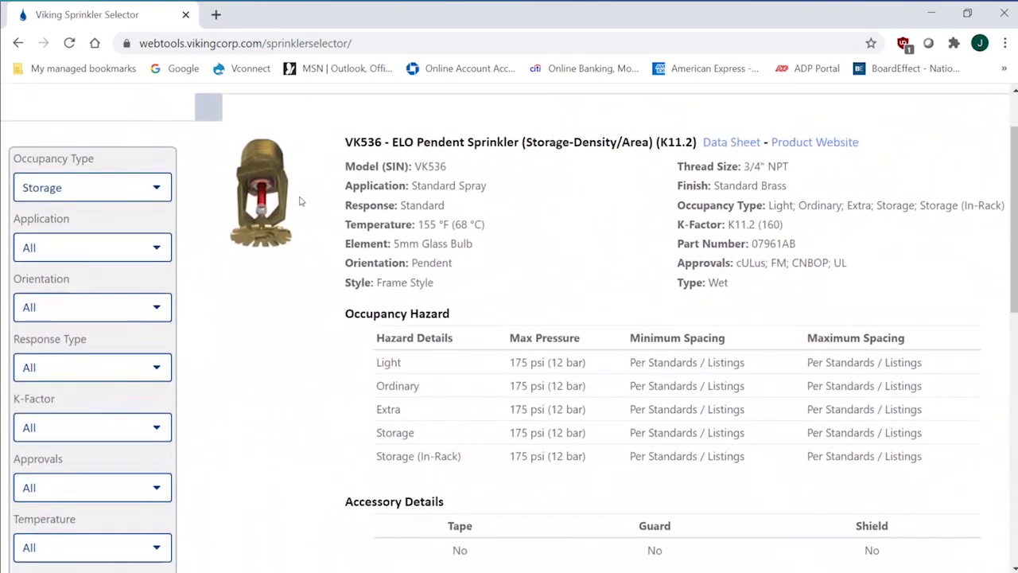
{"action": "left_click", "coordinate": [155, 250]}
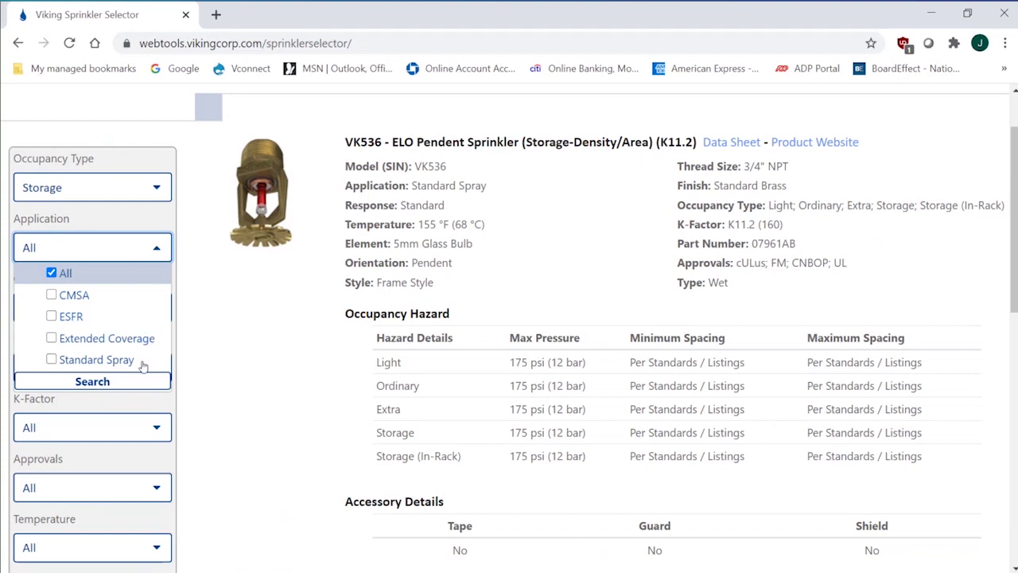
{"action": "left_click", "coordinate": [53, 318]}
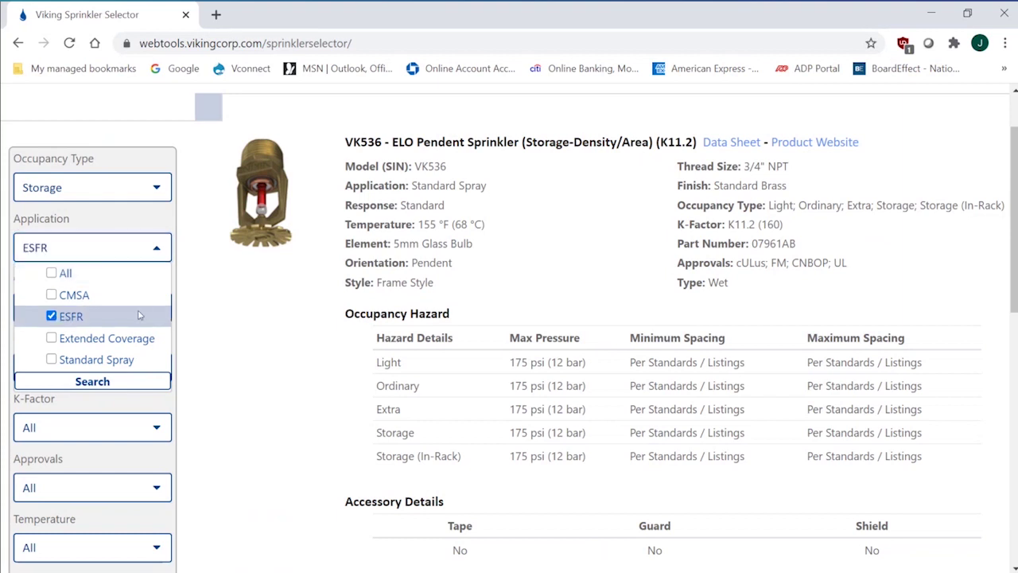
{"action": "left_click", "coordinate": [92, 382]}
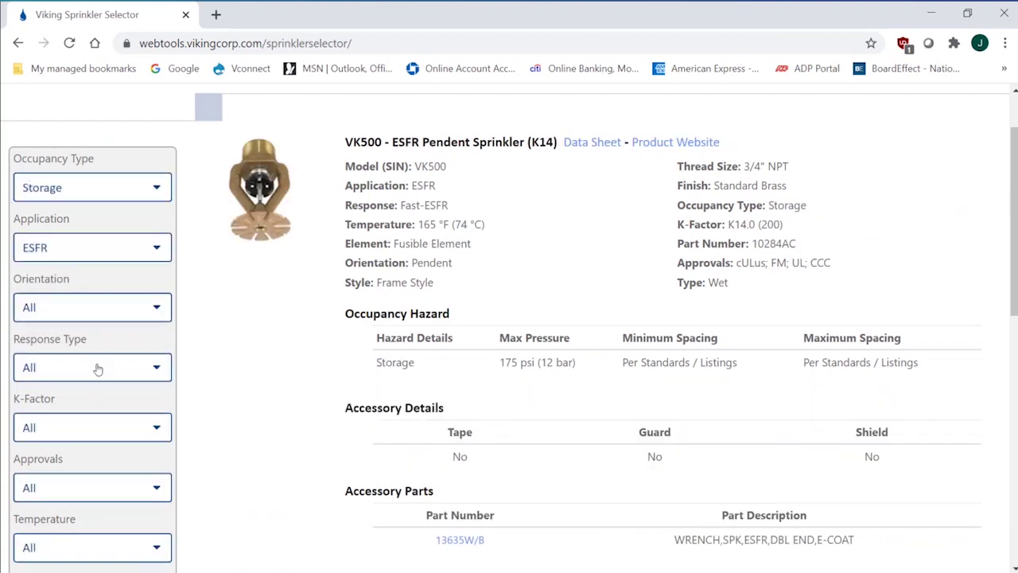
Step: Restrict the storage ESFR results to Pendent orientation and Fast-ESFR response type, running the search for each filter
{"action": "left_click", "coordinate": [157, 311]}
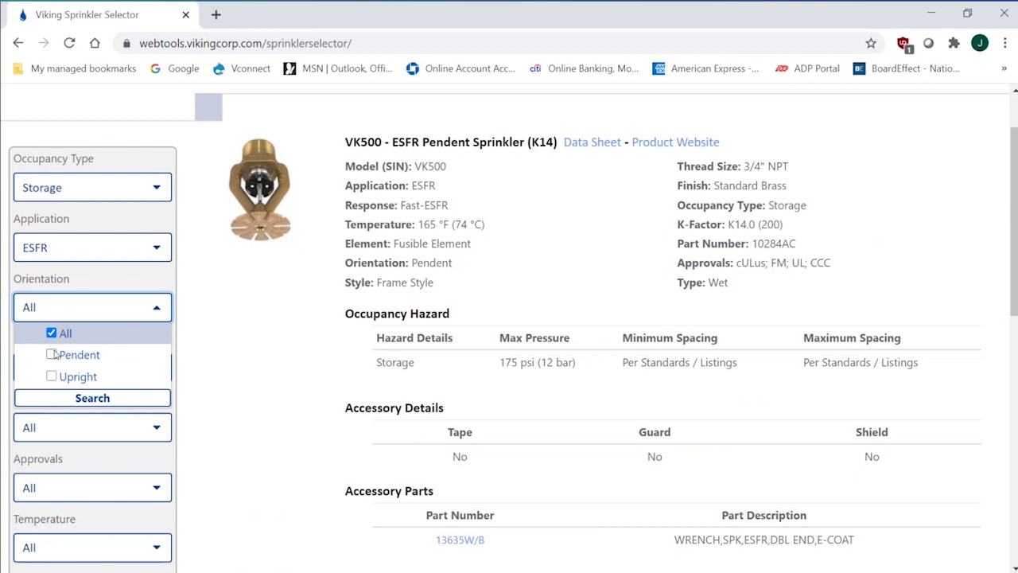
{"action": "left_click", "coordinate": [53, 354]}
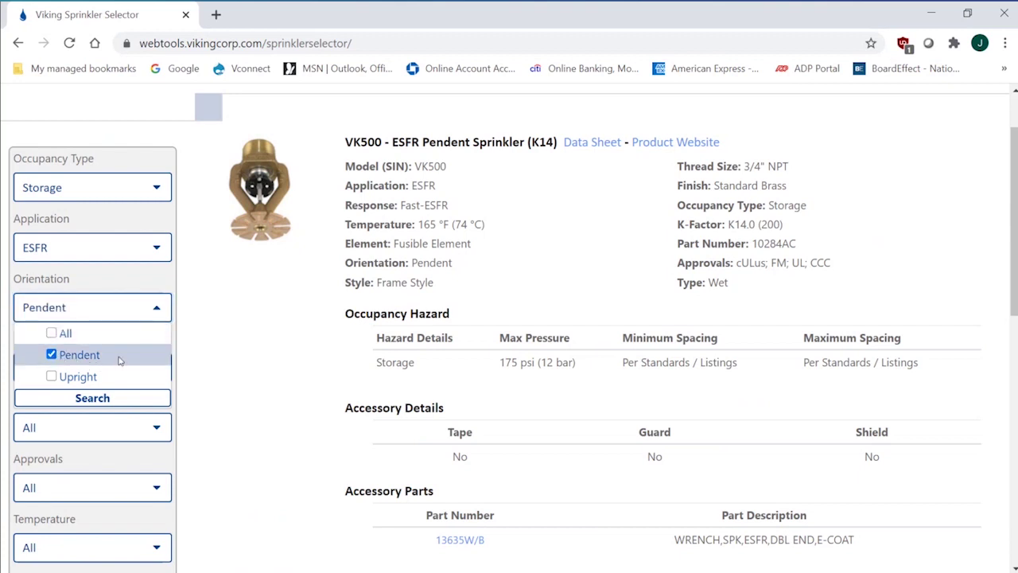
{"action": "left_click", "coordinate": [109, 398]}
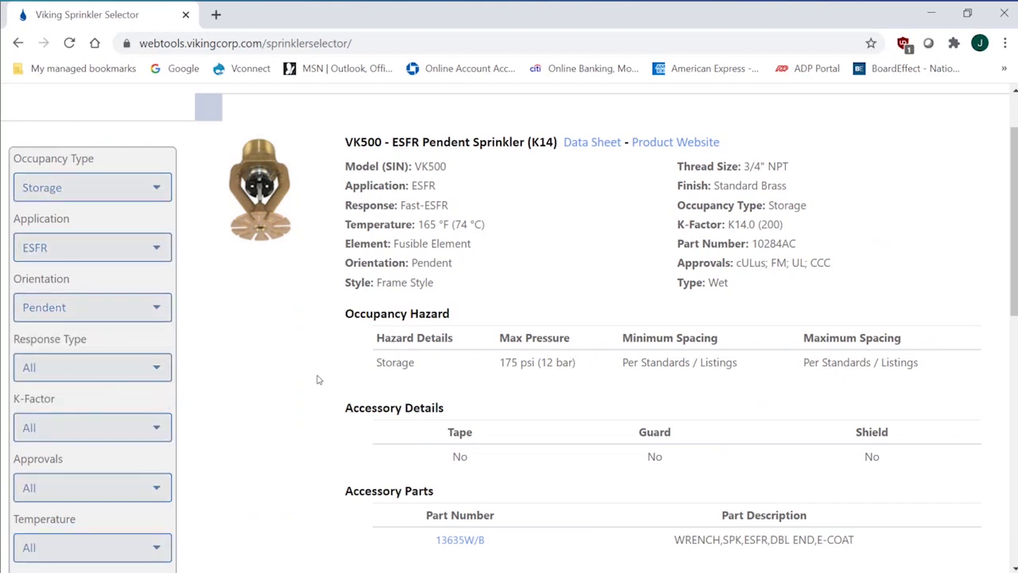
{"action": "left_click", "coordinate": [158, 368]}
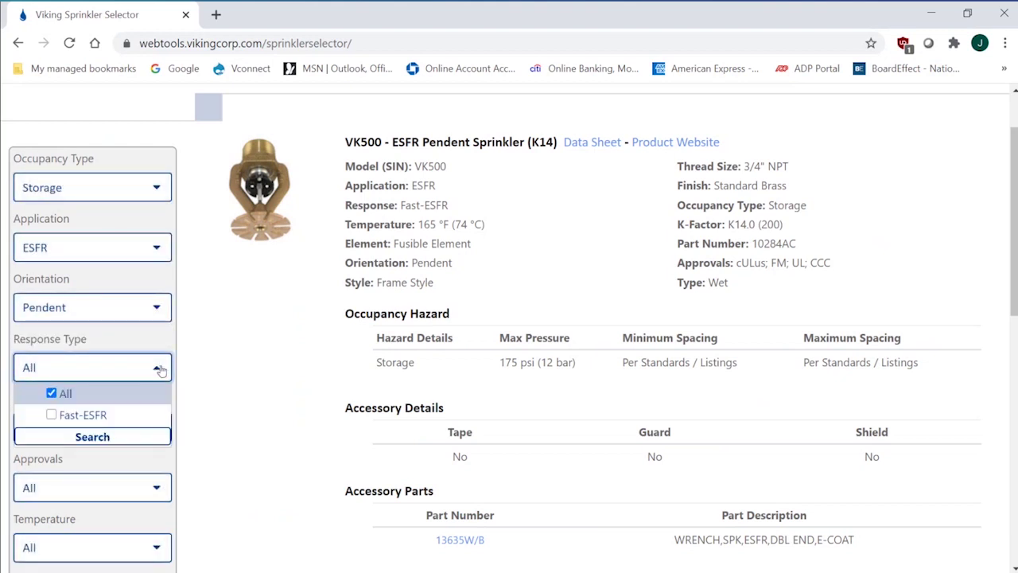
{"action": "left_click", "coordinate": [51, 415]}
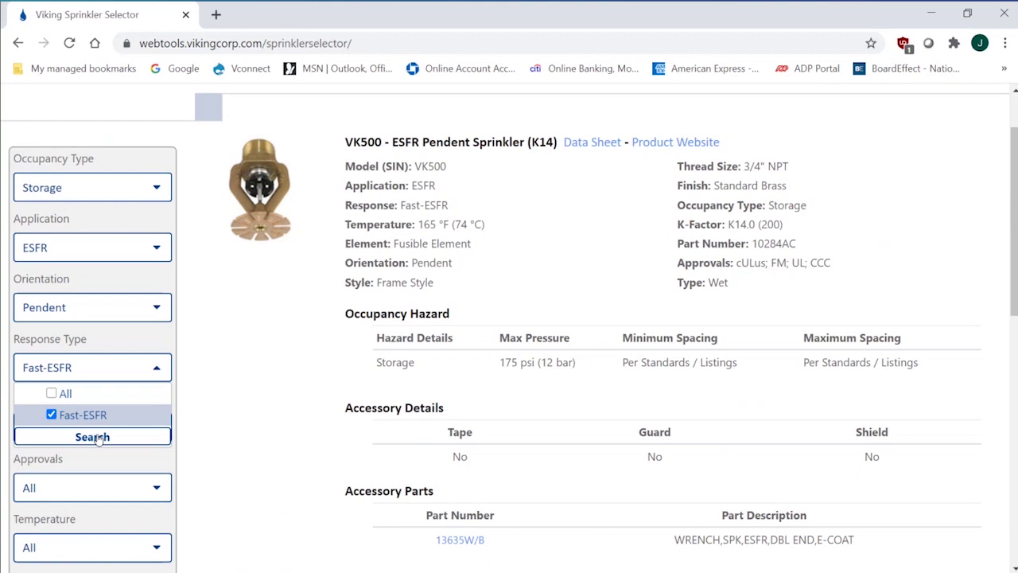
{"action": "left_click", "coordinate": [98, 438]}
Step: Set the Approvals filter to both FM and UL and run the search
{"action": "scroll", "coordinate": [243, 385], "scroll_direction": "down", "scroll_amount": 2}
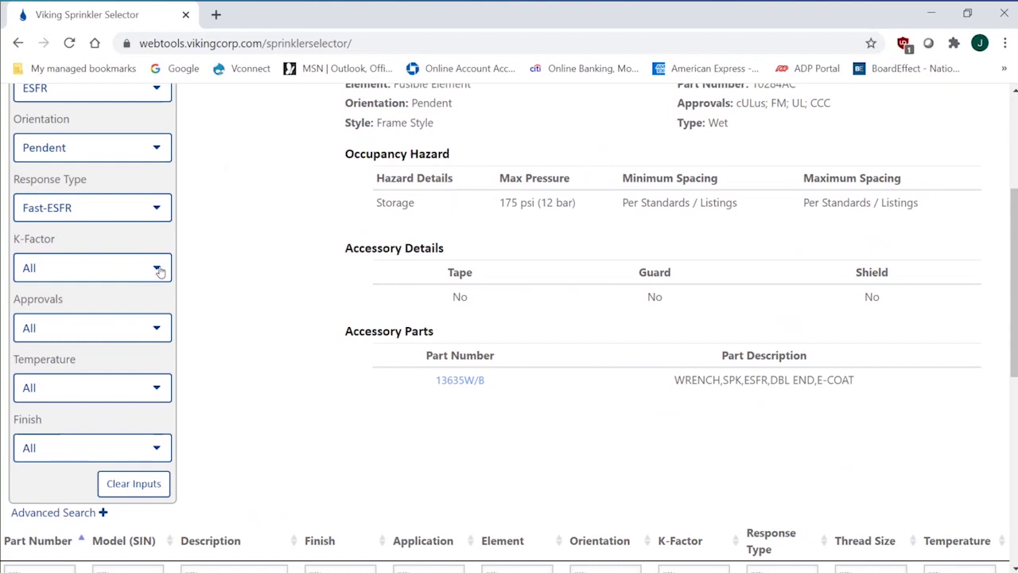
{"action": "left_click", "coordinate": [157, 332]}
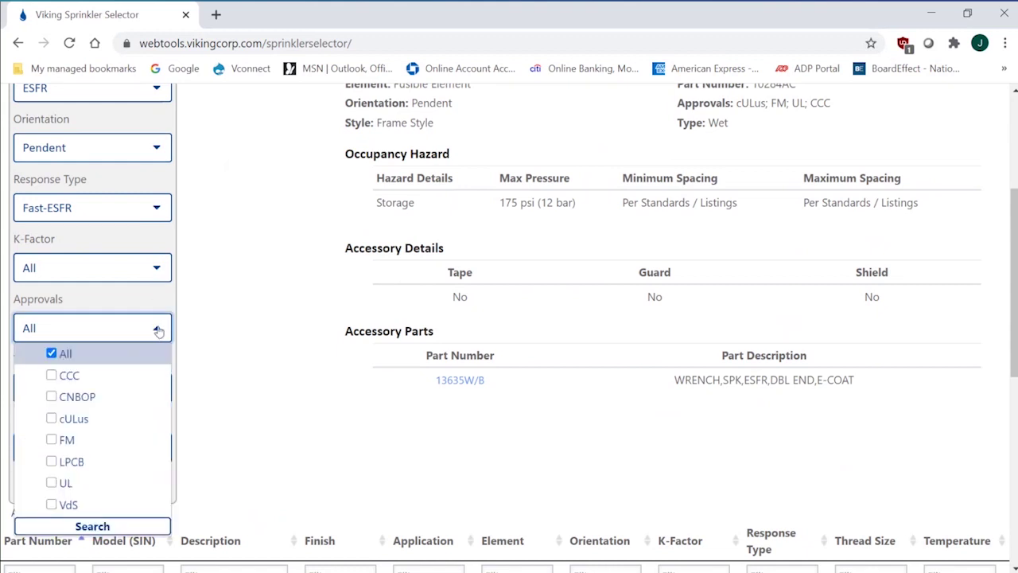
{"action": "left_click", "coordinate": [51, 440]}
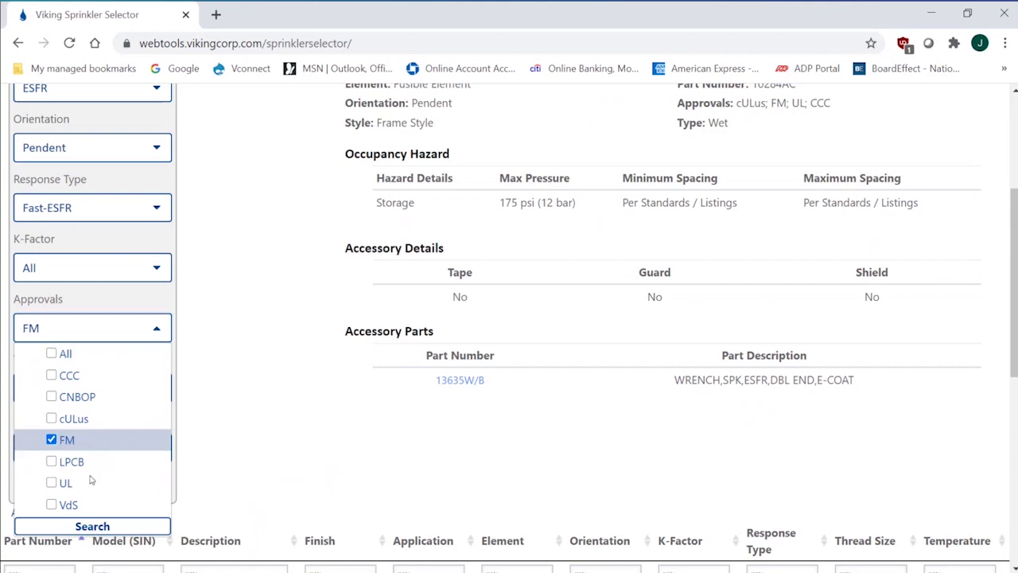
{"action": "left_click", "coordinate": [50, 483]}
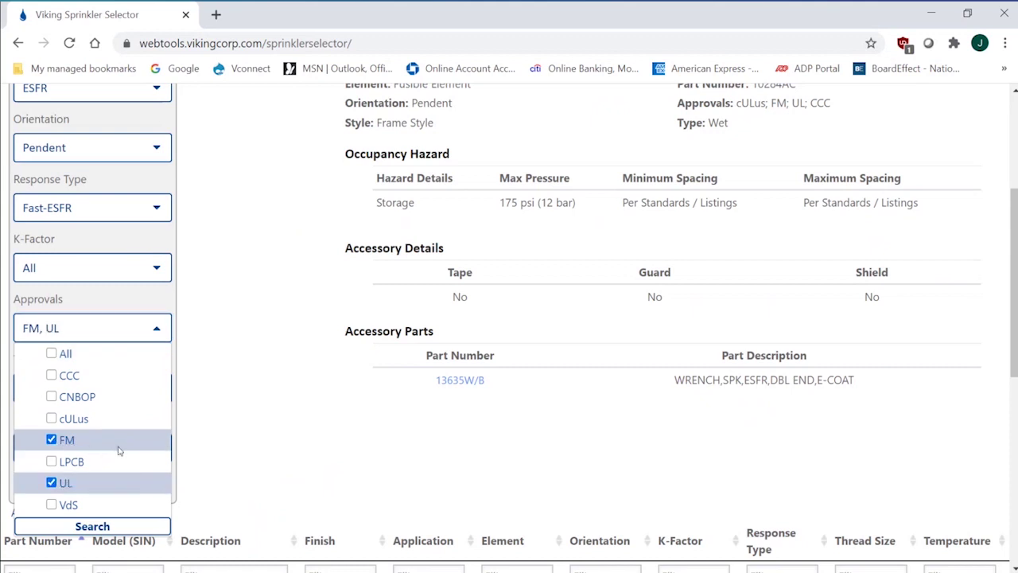
{"action": "left_click", "coordinate": [92, 527]}
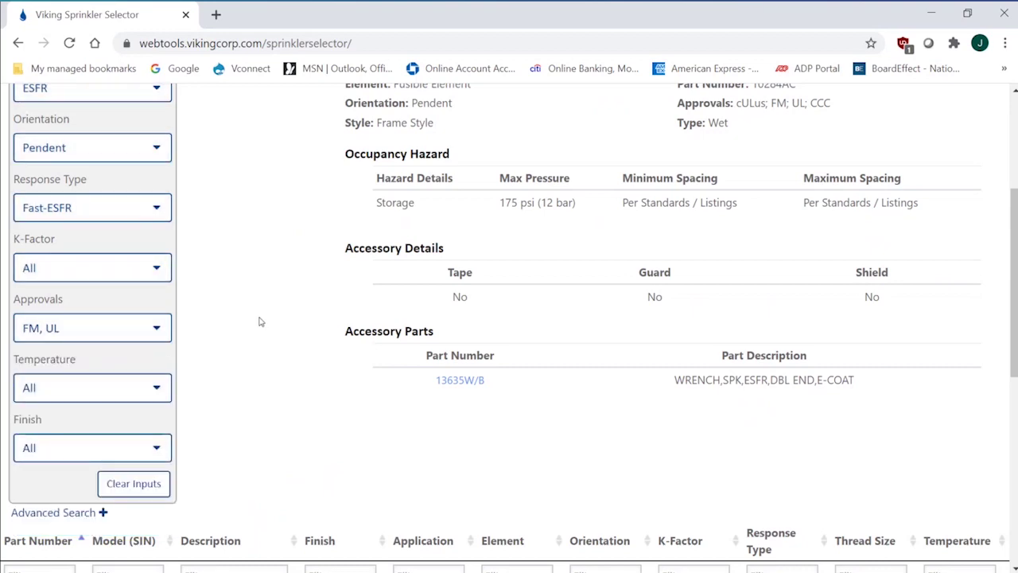
Step: Look over the filtered results, then search with the Temperature filter set to 205 °F (96 °C)
{"action": "scroll", "coordinate": [263, 327], "scroll_direction": "down", "scroll_amount": 5}
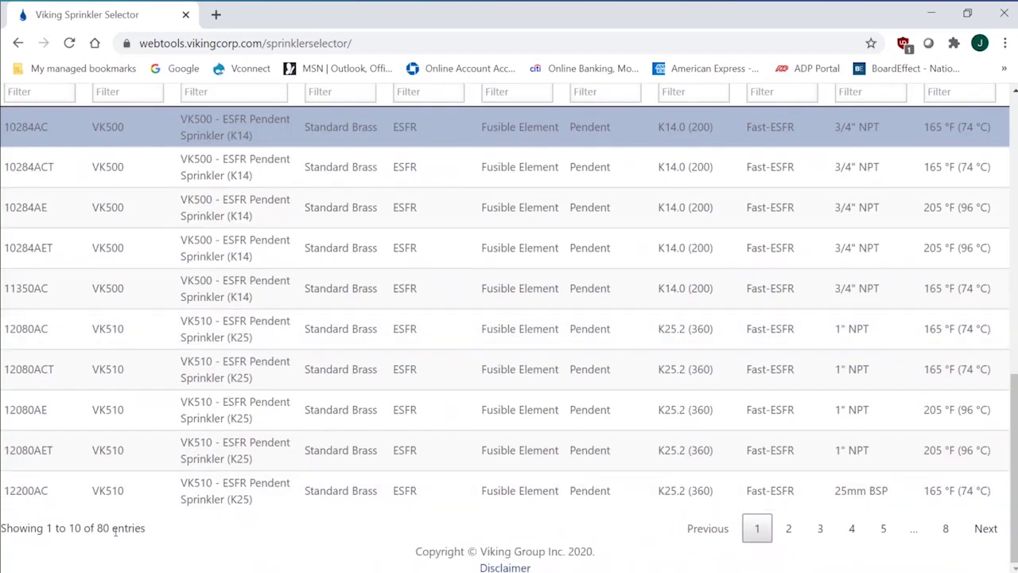
{"action": "scroll", "coordinate": [211, 473], "scroll_direction": "up", "scroll_amount": 8}
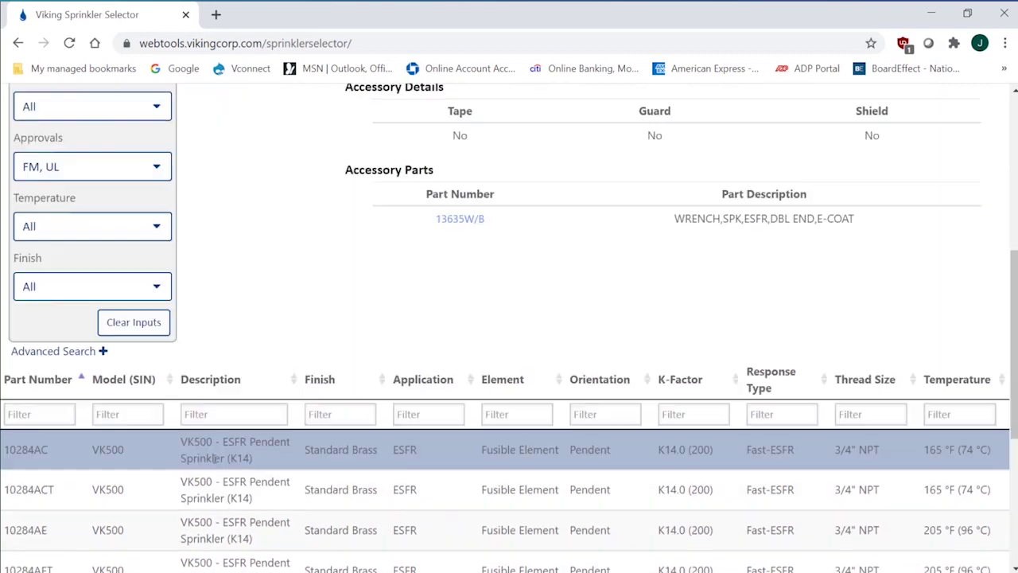
{"action": "scroll", "coordinate": [214, 462], "scroll_direction": "down", "scroll_amount": 1}
{"action": "scroll", "coordinate": [214, 462], "scroll_direction": "down", "scroll_amount": 2}
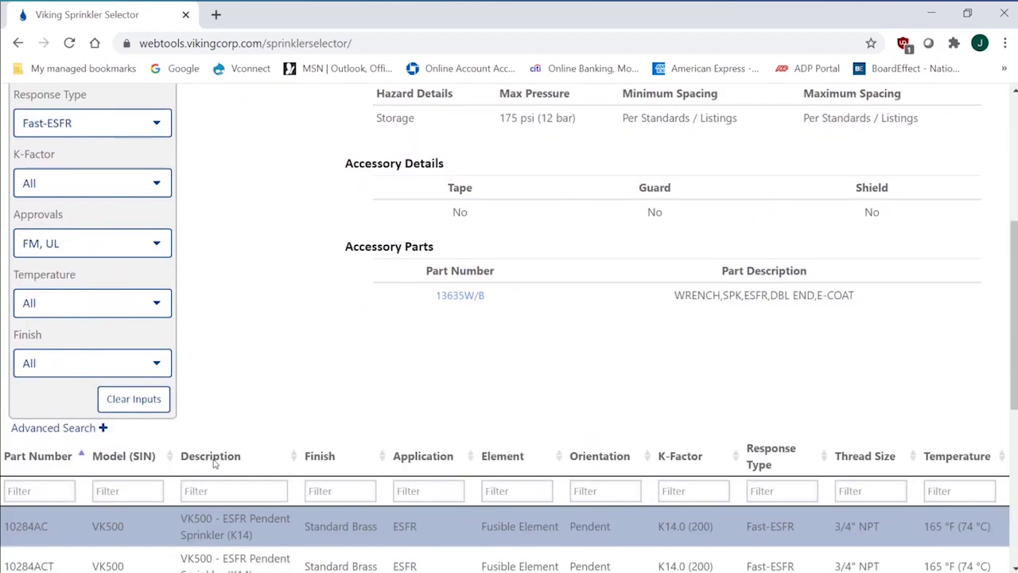
{"action": "left_click", "coordinate": [157, 304]}
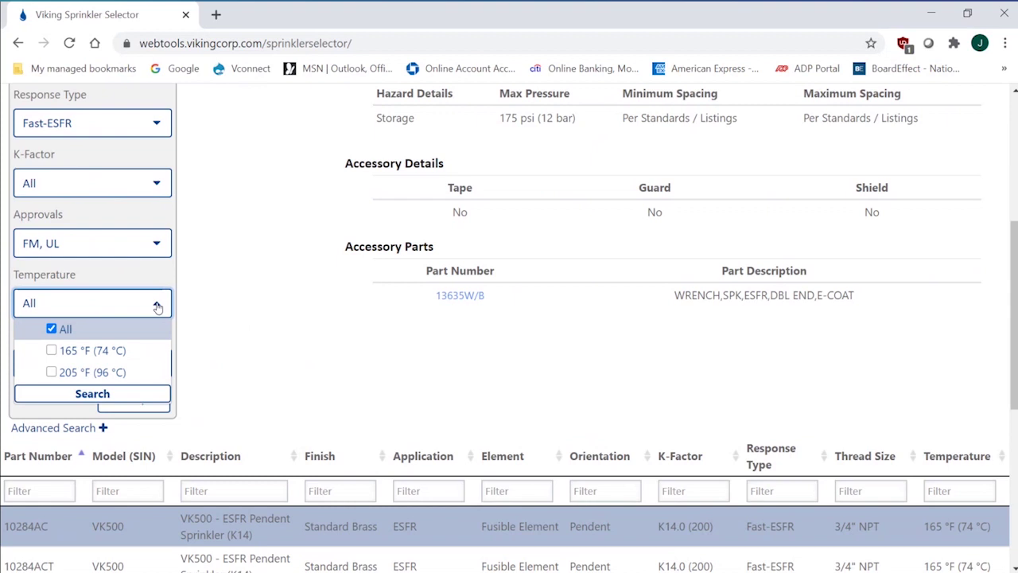
{"action": "left_click", "coordinate": [51, 373]}
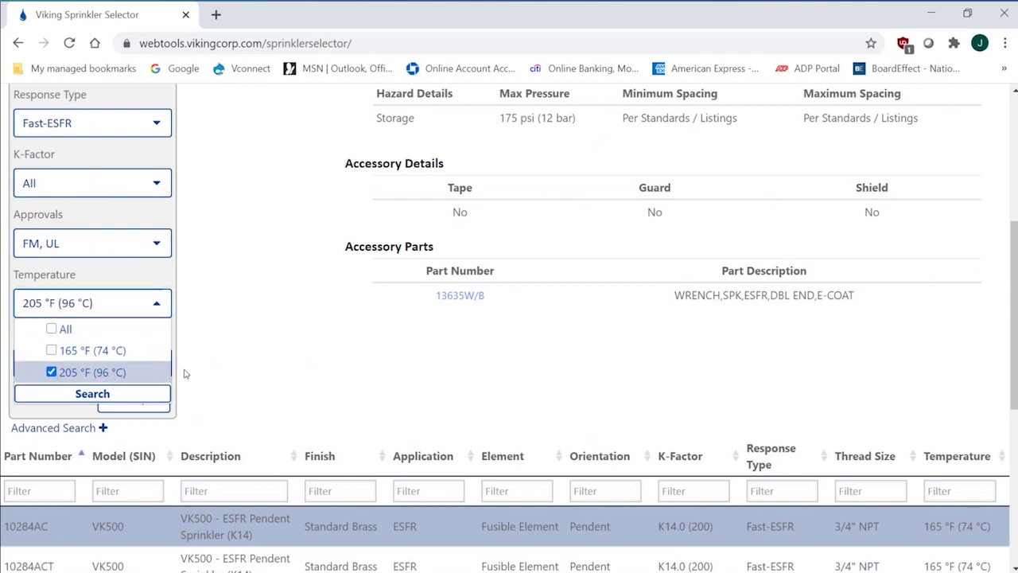
{"action": "left_click", "coordinate": [92, 395]}
Step: Review the 205 °F results, then set the Finish filter to Standard Brass and run the search
{"action": "scroll", "coordinate": [206, 353], "scroll_direction": "down", "scroll_amount": 5}
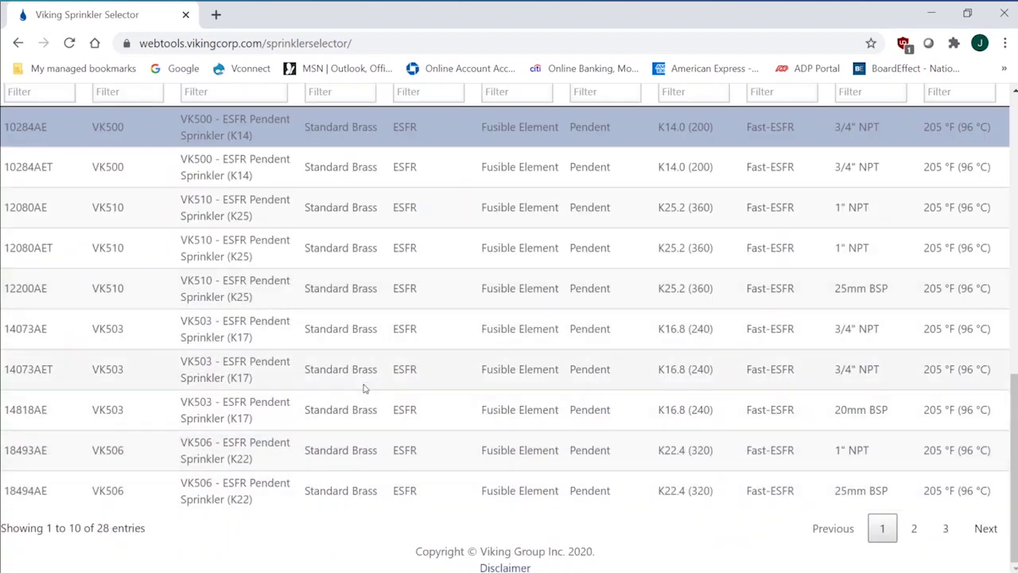
{"action": "scroll", "coordinate": [361, 383], "scroll_direction": "up", "scroll_amount": 2}
{"action": "scroll", "coordinate": [361, 382], "scroll_direction": "up", "scroll_amount": 4}
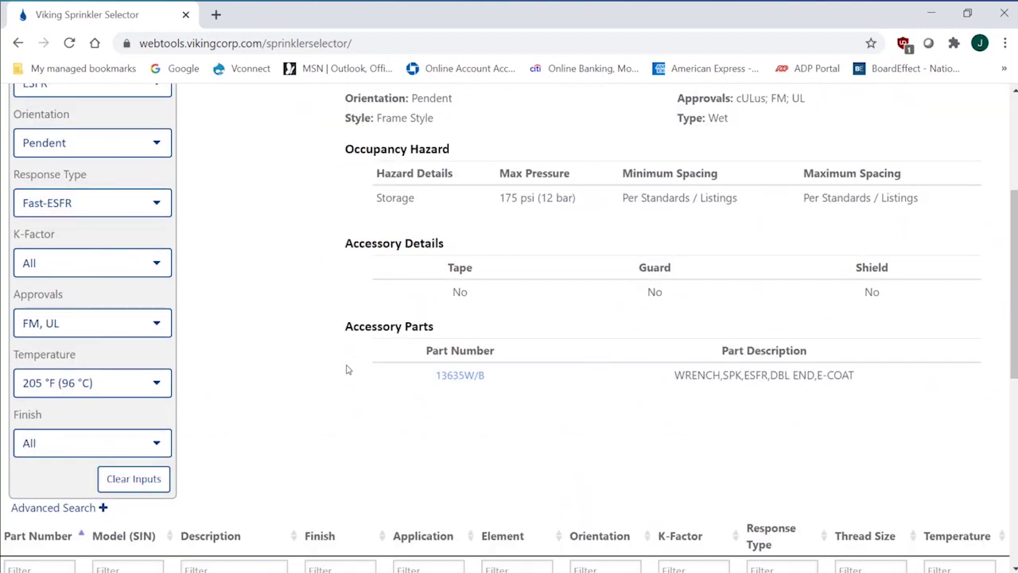
{"action": "left_click", "coordinate": [158, 447]}
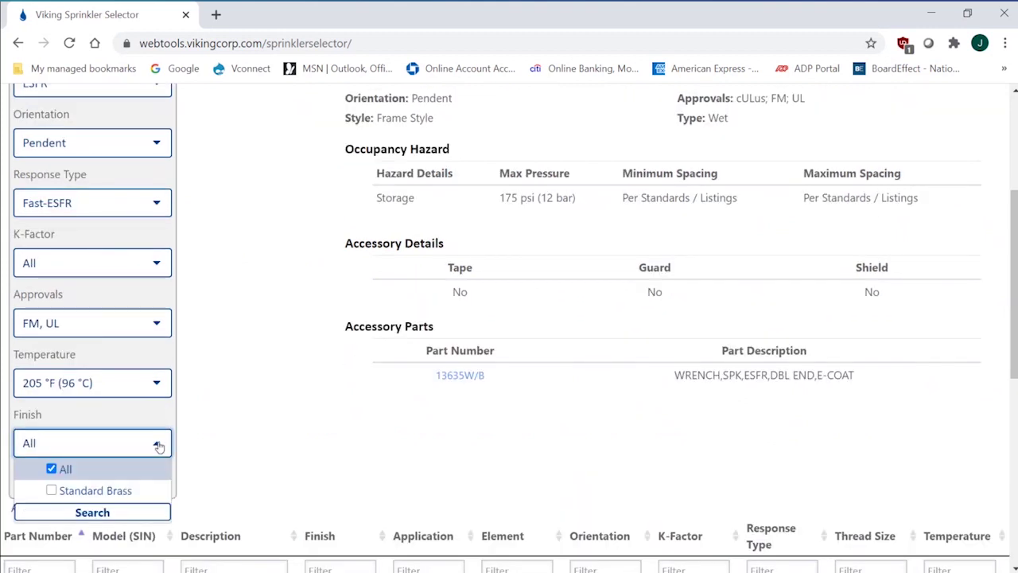
{"action": "left_click", "coordinate": [52, 490]}
{"action": "left_click", "coordinate": [89, 516]}
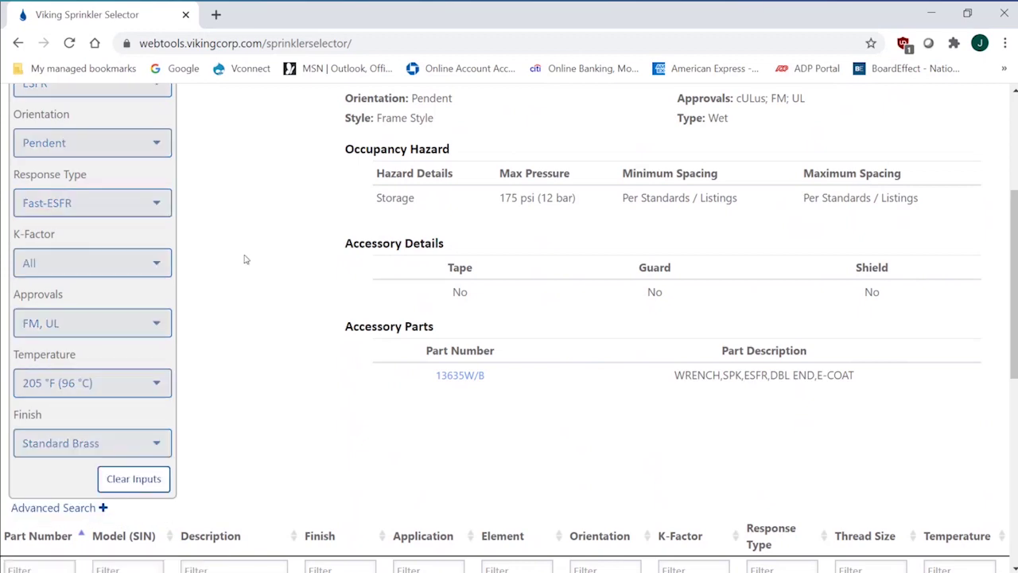
Step: Check the Standard Brass results, then narrow them with the K-Factor filter set to K28 (400)
{"action": "scroll", "coordinate": [271, 248], "scroll_direction": "up", "scroll_amount": 2}
{"action": "scroll", "coordinate": [270, 251], "scroll_direction": "down", "scroll_amount": 2}
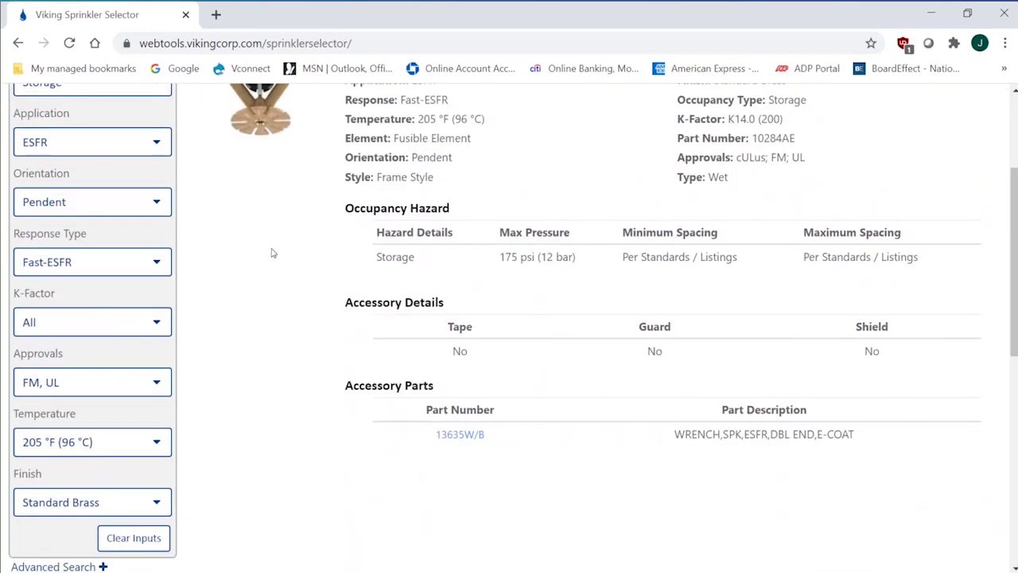
{"action": "scroll", "coordinate": [271, 252], "scroll_direction": "down", "scroll_amount": 2}
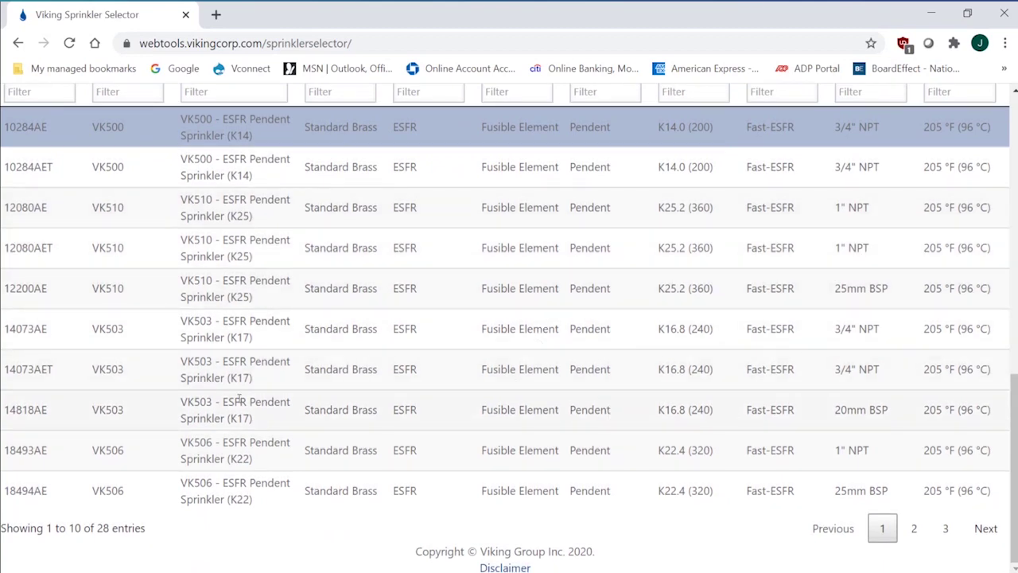
{"action": "scroll", "coordinate": [242, 391], "scroll_direction": "up", "scroll_amount": 1}
{"action": "scroll", "coordinate": [243, 388], "scroll_direction": "up", "scroll_amount": 4}
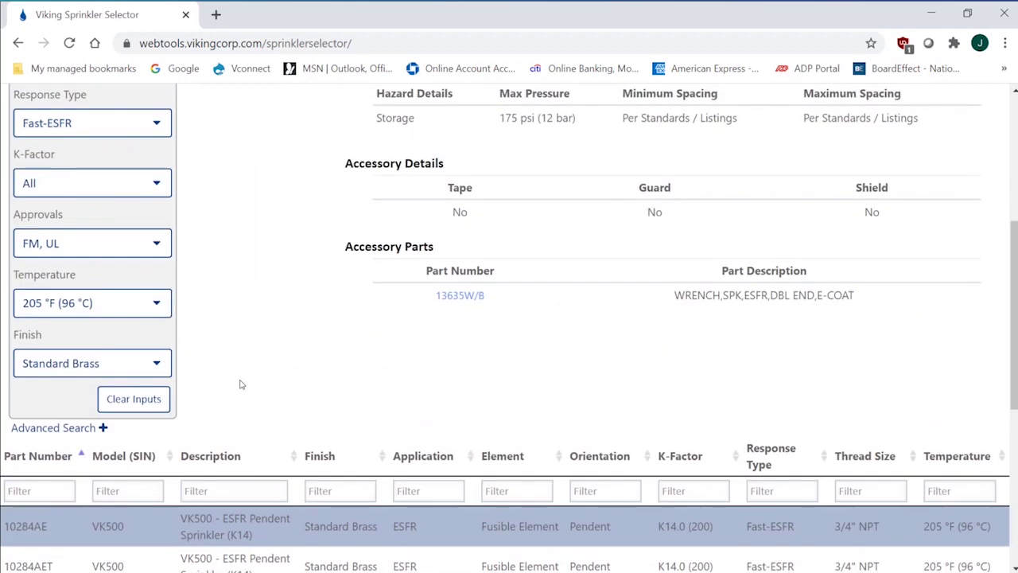
{"action": "scroll", "coordinate": [241, 384], "scroll_direction": "up", "scroll_amount": 2}
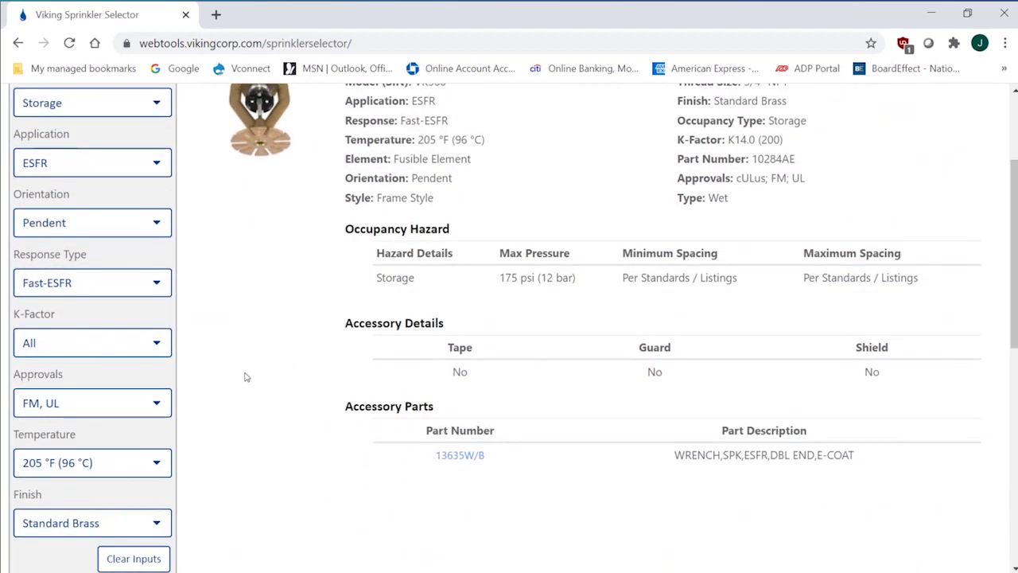
{"action": "scroll", "coordinate": [245, 376], "scroll_direction": "up", "scroll_amount": 1}
{"action": "scroll", "coordinate": [248, 375], "scroll_direction": "down", "scroll_amount": 1}
{"action": "left_click", "coordinate": [155, 344]}
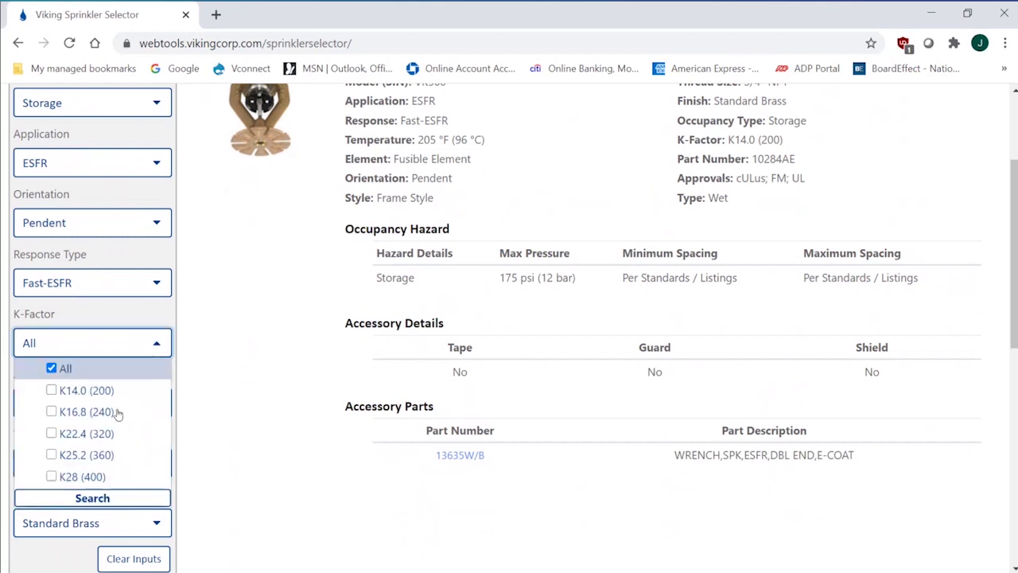
{"action": "left_click", "coordinate": [52, 476]}
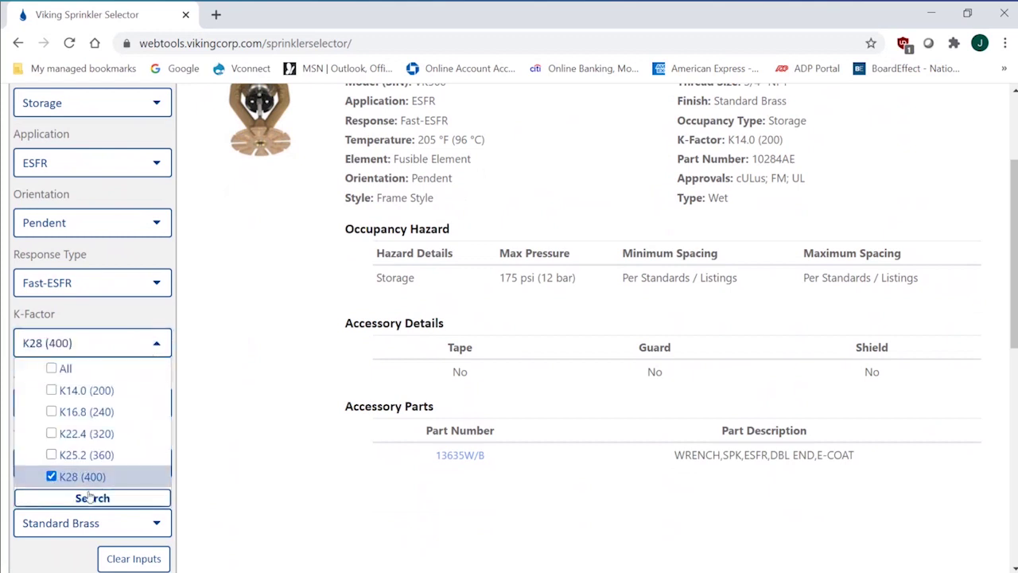
{"action": "left_click", "coordinate": [92, 498]}
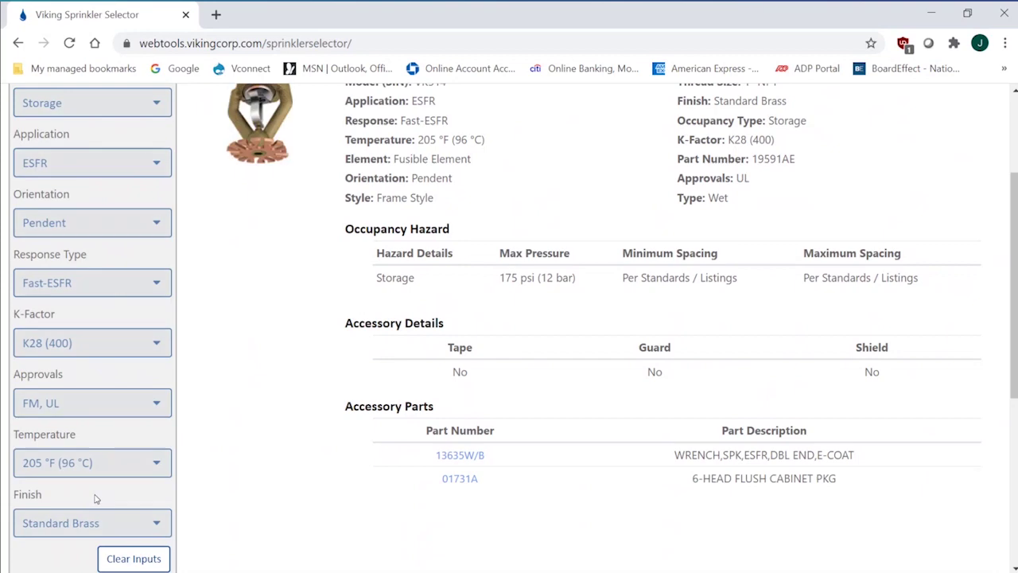
Step: Examine the K28 sprinkler's specifications, accessory parts and the list of matching part numbers
{"action": "scroll", "coordinate": [292, 248], "scroll_direction": "down", "scroll_amount": 3}
{"action": "scroll", "coordinate": [286, 254], "scroll_direction": "up", "scroll_amount": 5}
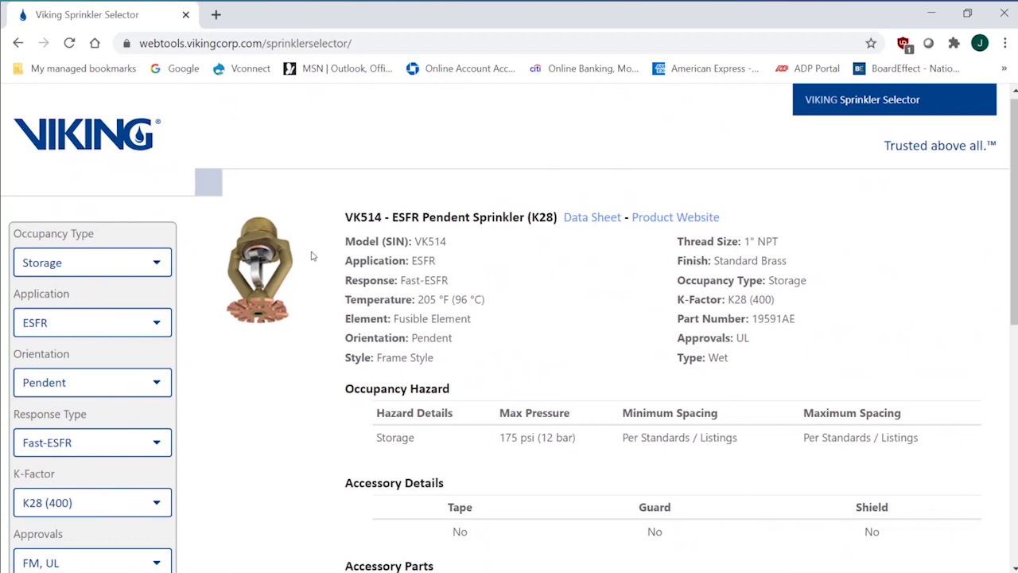
{"action": "scroll", "coordinate": [315, 254], "scroll_direction": "down", "scroll_amount": 2}
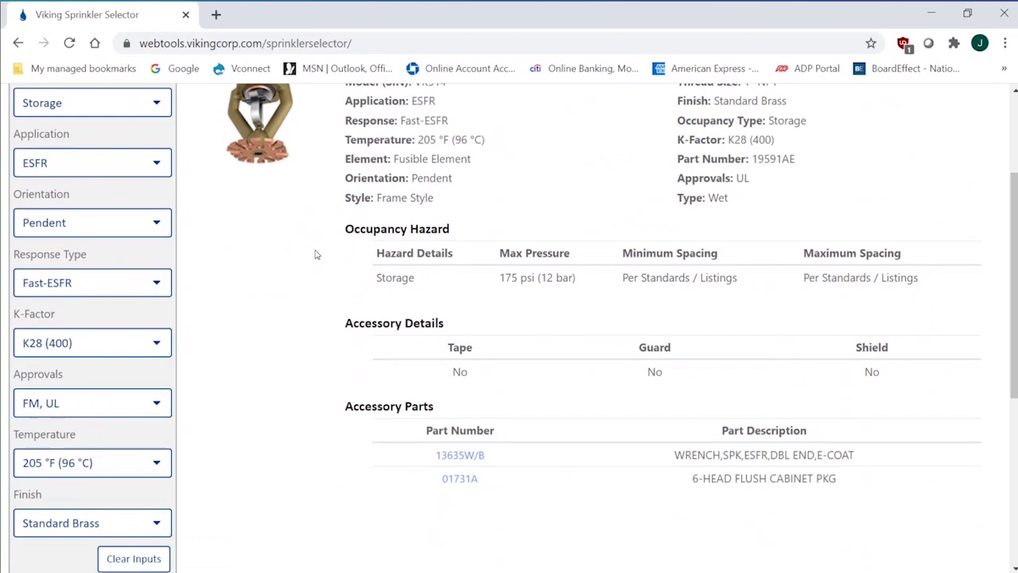
{"action": "scroll", "coordinate": [315, 253], "scroll_direction": "down", "scroll_amount": 4}
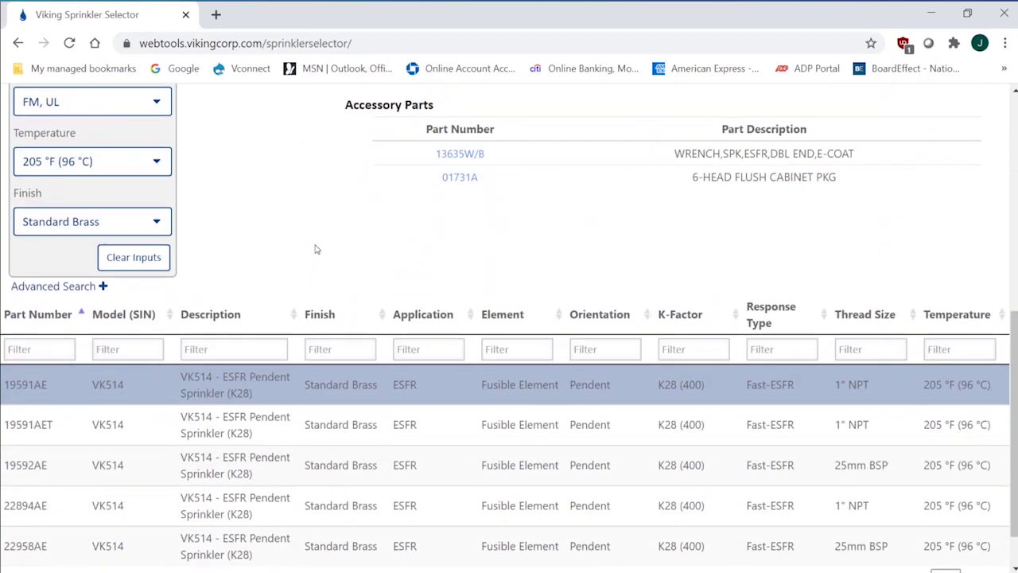
{"action": "scroll", "coordinate": [314, 248], "scroll_direction": "up", "scroll_amount": 3}
{"action": "scroll", "coordinate": [315, 246], "scroll_direction": "up", "scroll_amount": 3}
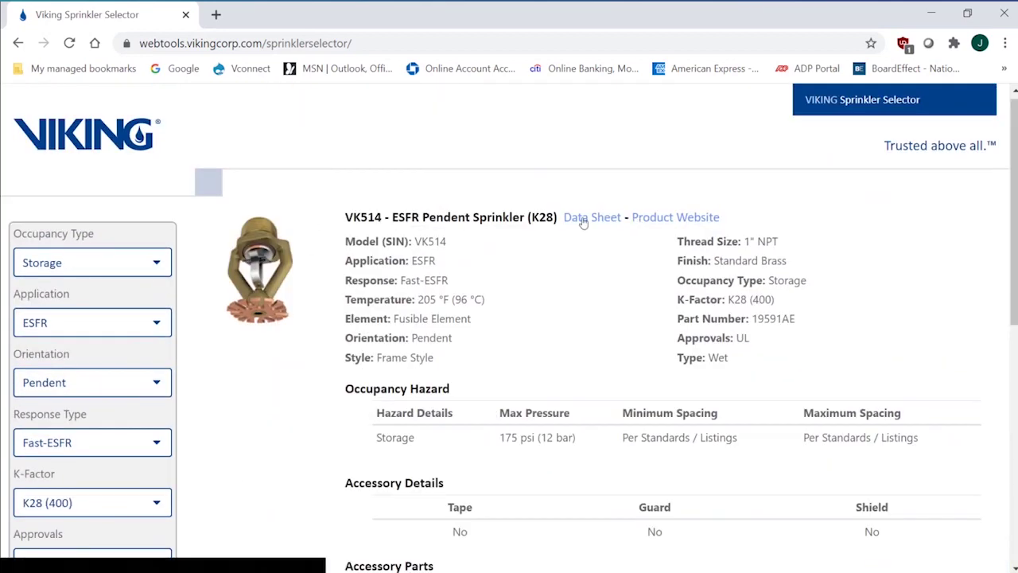
{"action": "scroll", "coordinate": [596, 270], "scroll_direction": "down", "scroll_amount": 7}
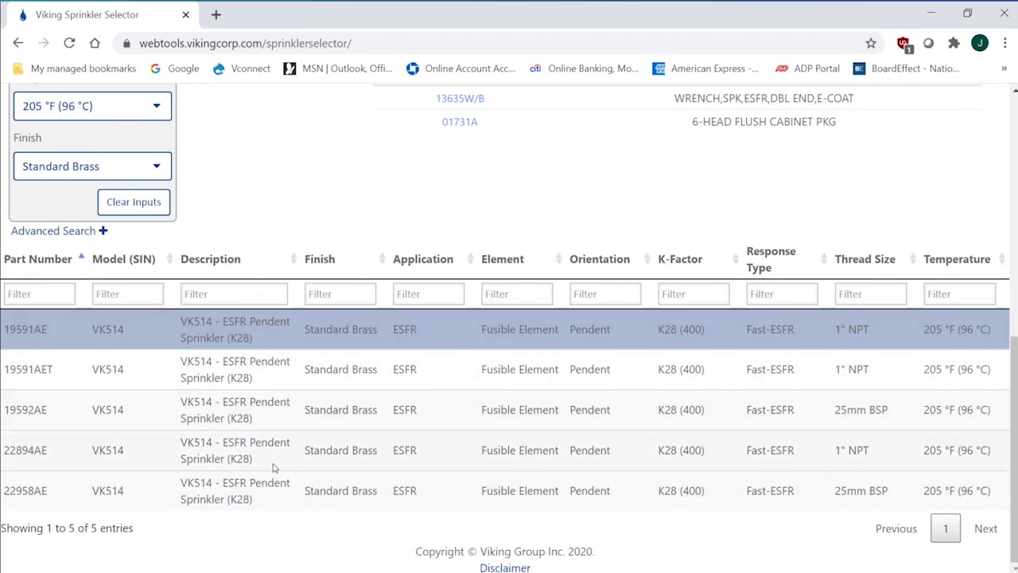
Step: Open the data sheet of the VK514 ESFR pendent sprinkler, then return to the selector page
{"action": "scroll", "coordinate": [274, 466], "scroll_direction": "up", "scroll_amount": 1}
{"action": "scroll", "coordinate": [274, 466], "scroll_direction": "up", "scroll_amount": 2}
{"action": "scroll", "coordinate": [272, 460], "scroll_direction": "up", "scroll_amount": 3}
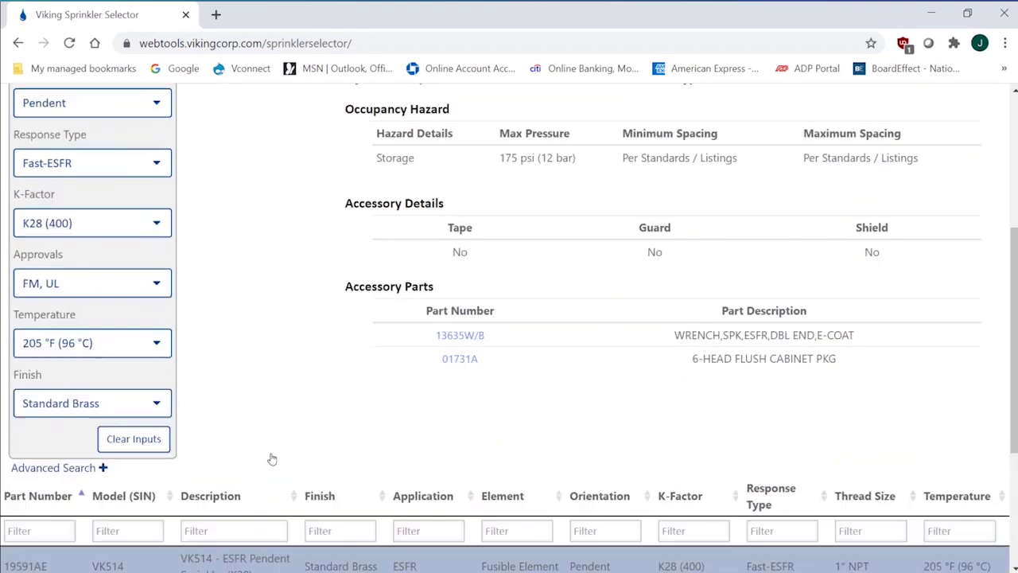
{"action": "scroll", "coordinate": [271, 454], "scroll_direction": "up", "scroll_amount": 2}
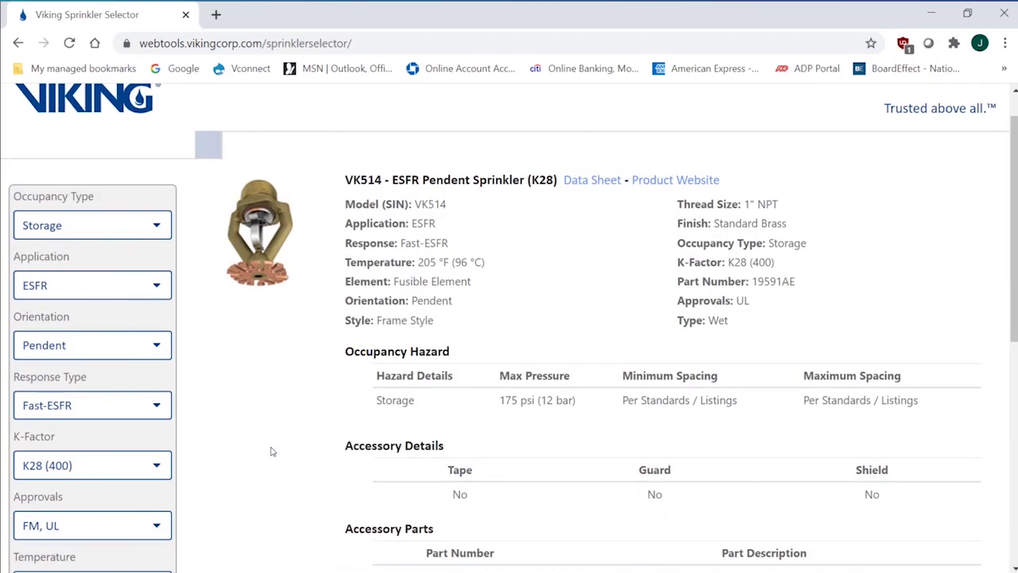
{"action": "left_click", "coordinate": [583, 182]}
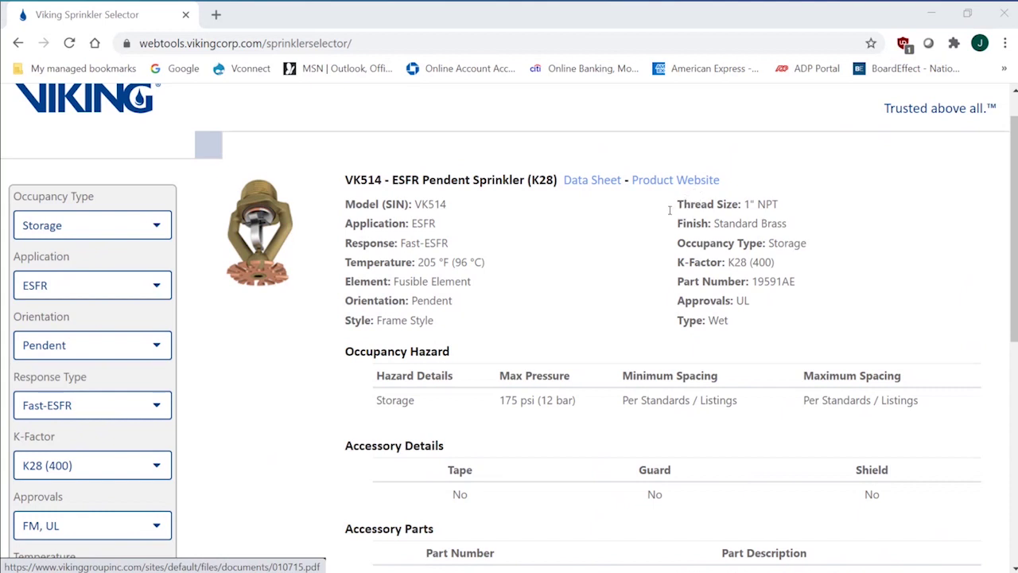
{"action": "left_click", "coordinate": [819, 15]}
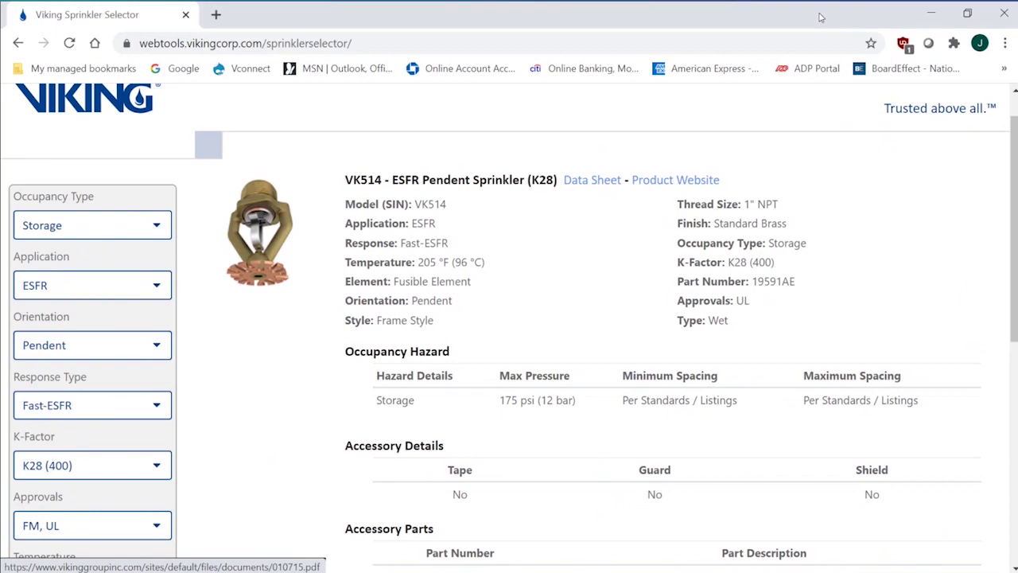